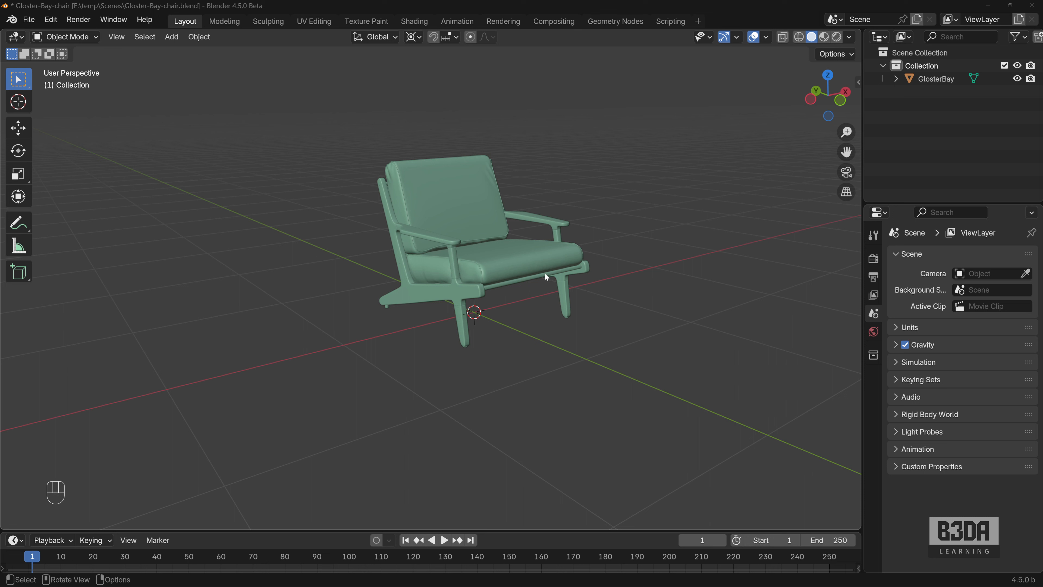
- Add a cube mesh at the world origin, where the chair stands
key(shift+a)
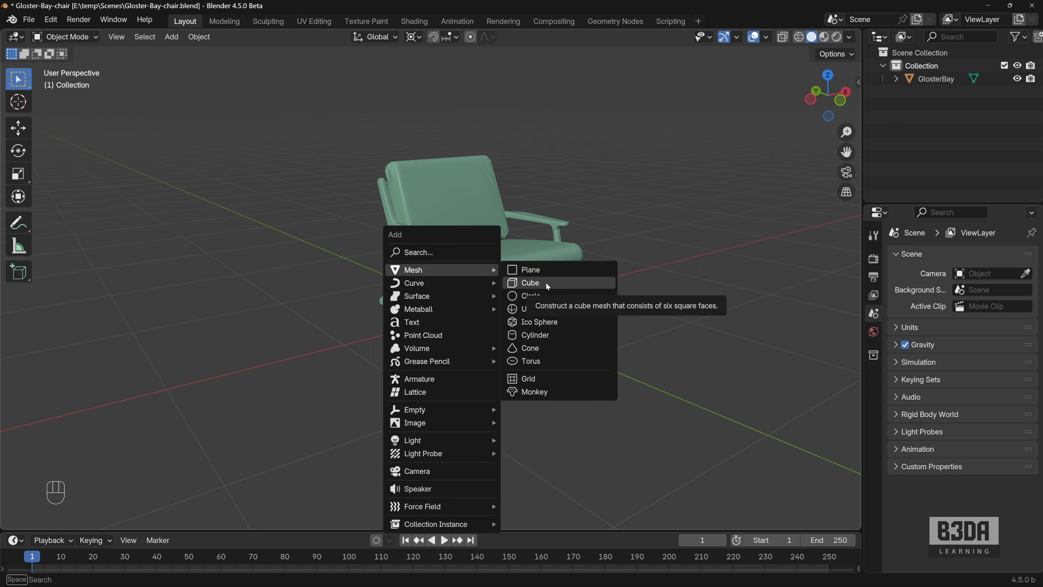
click(556, 283)
scroll(579, 315, down, 3)
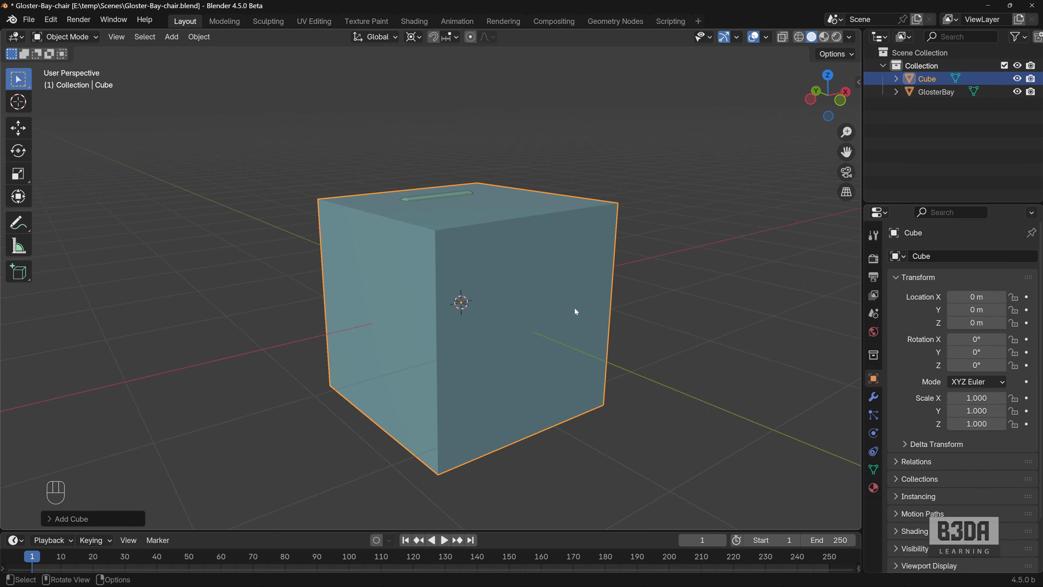
mouse_move(486, 332)
middle_down()
mouse_move(588, 324)
mouse_move(475, 344)
mouse_move(485, 350)
mouse_move(491, 328)
middle_up()
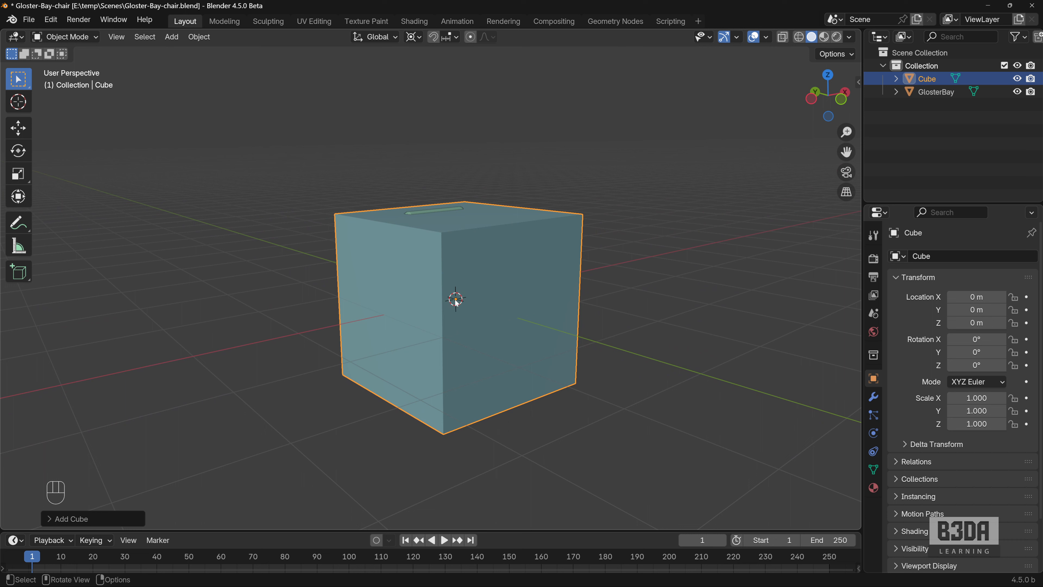
- Move the cube along the global X axis by about 3.16 m, clear of the chair
key(ctrl+alt+o)
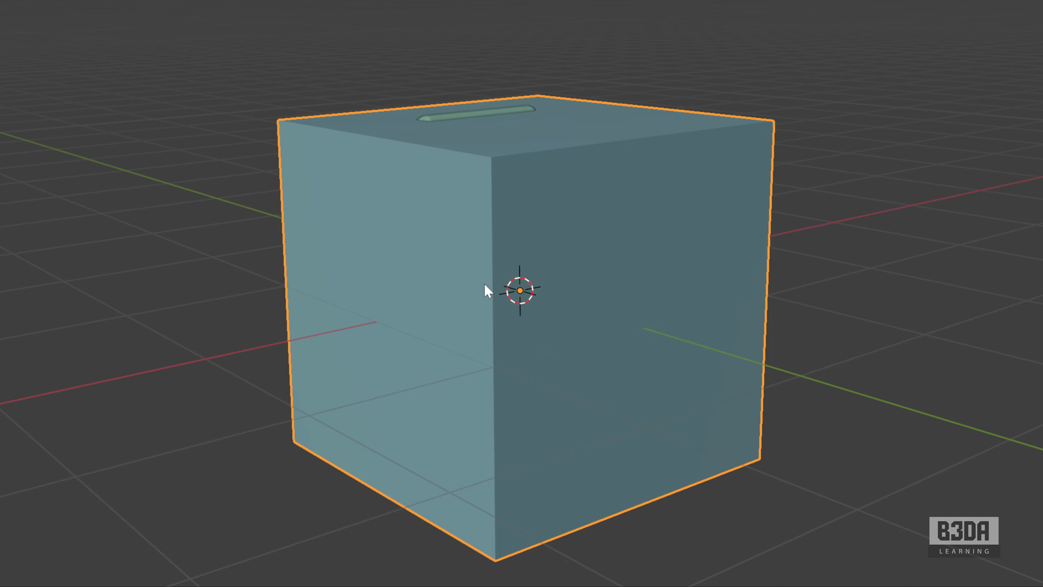
key(ctrl+alt+o)
key(g)
key(x)
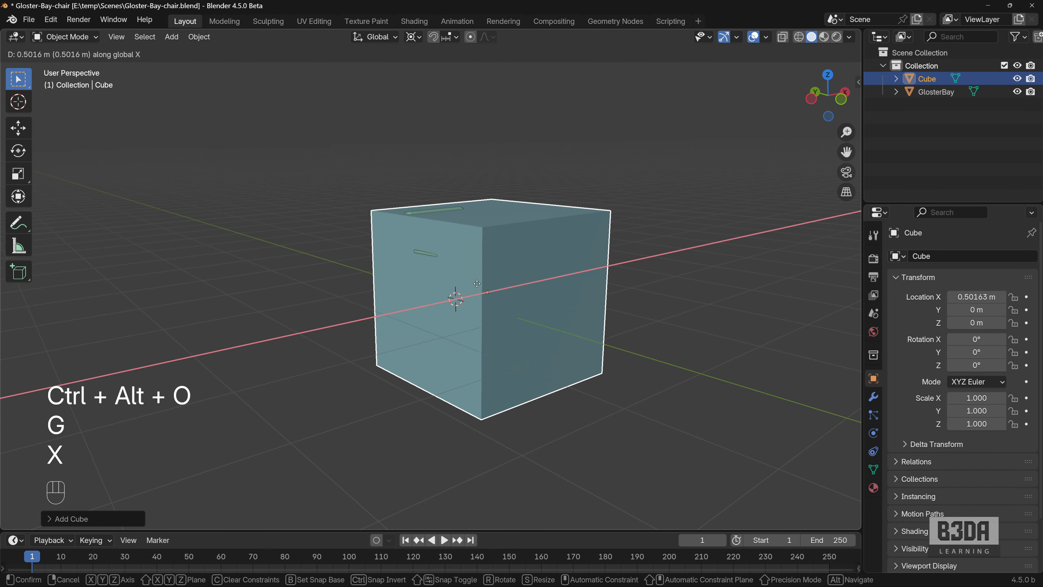
click(604, 272)
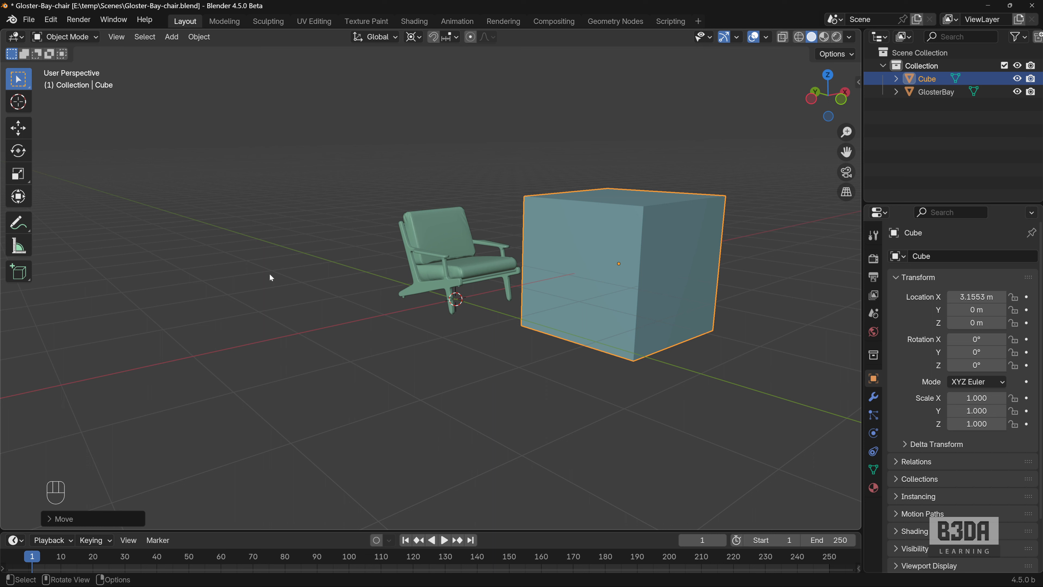
- Place the 3D cursor on the empty ground away from the cube, at about X -2.19 m, Y 1.67 m
shift+right_click(293, 265)
shift+right_click(199, 261)
shift+right_click(203, 315)
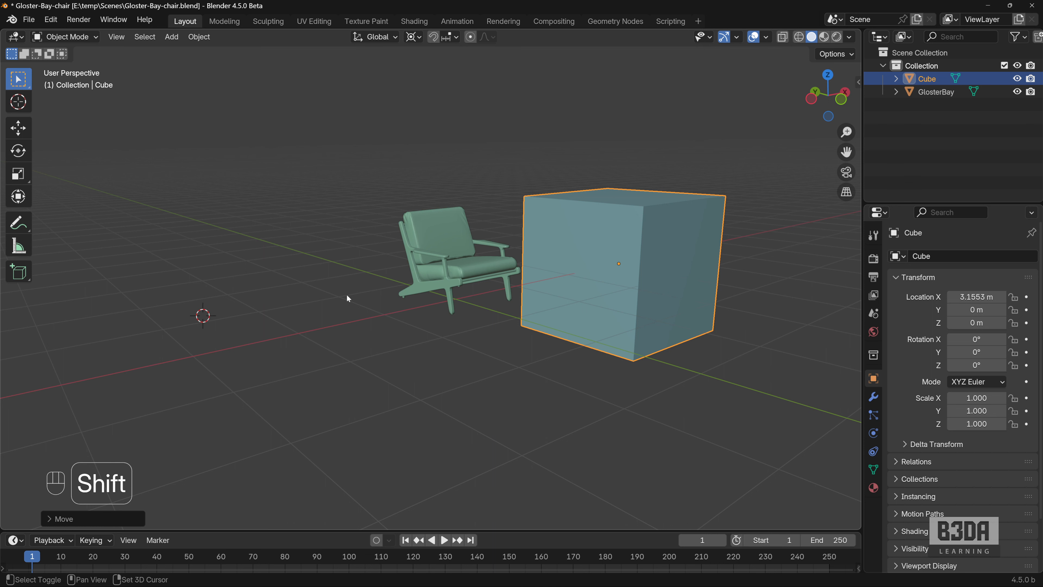
shift+right_click(347, 295)
shift+right_drag(280, 254, 221, 302)
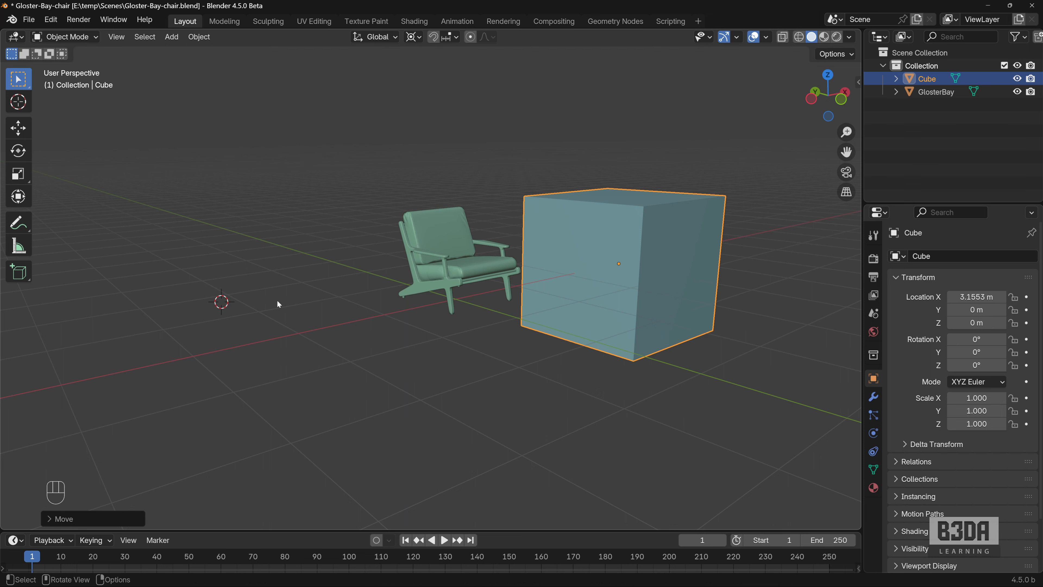
- Add a circle mesh at the 3D cursor's position
key(shift+a)
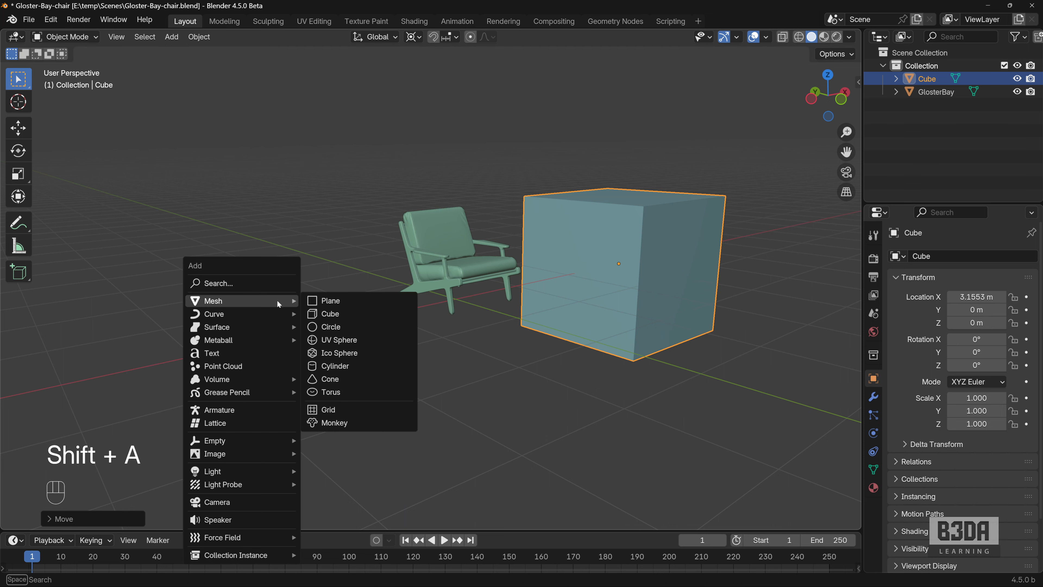
click(331, 327)
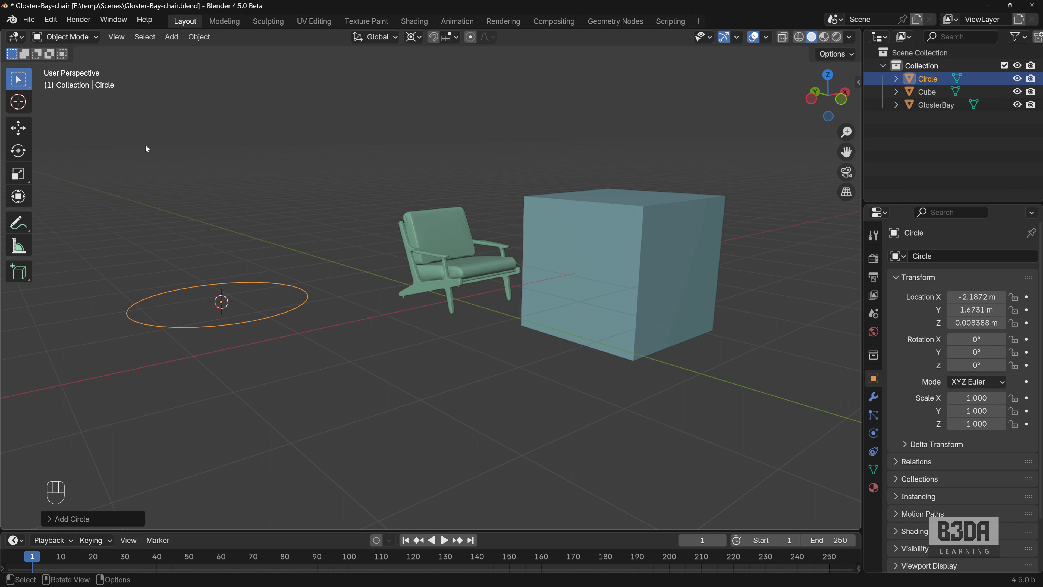
key(ctrl+shift+a)
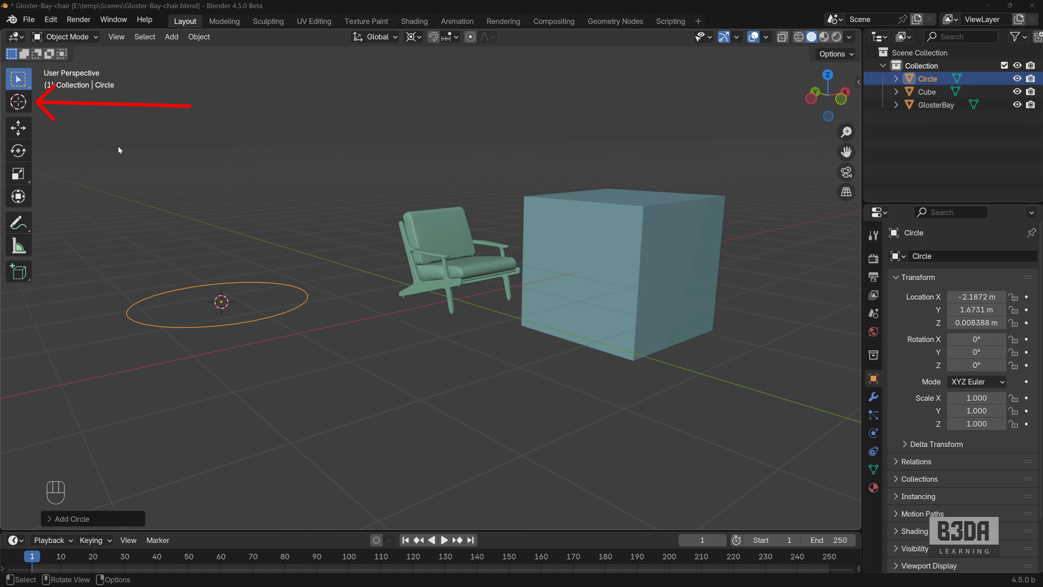
- Place the 3D cursor on the ground in front of the chair with the Cursor tool, and return to the Select Box tool
click(18, 102)
click(408, 340)
click(448, 368)
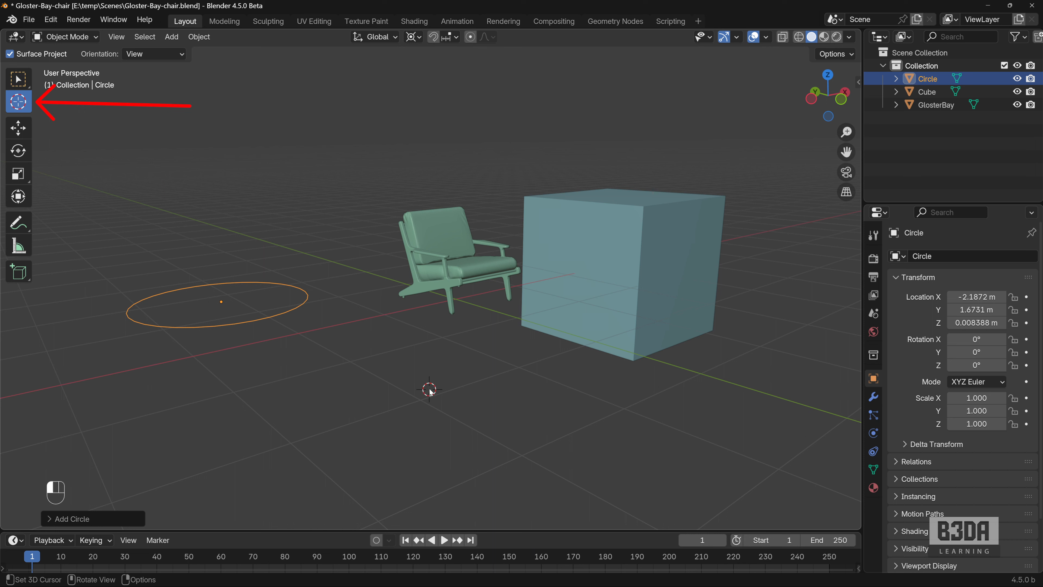
click(356, 346)
key(ctrl+shift+2)
key(ctrl+shift+7)
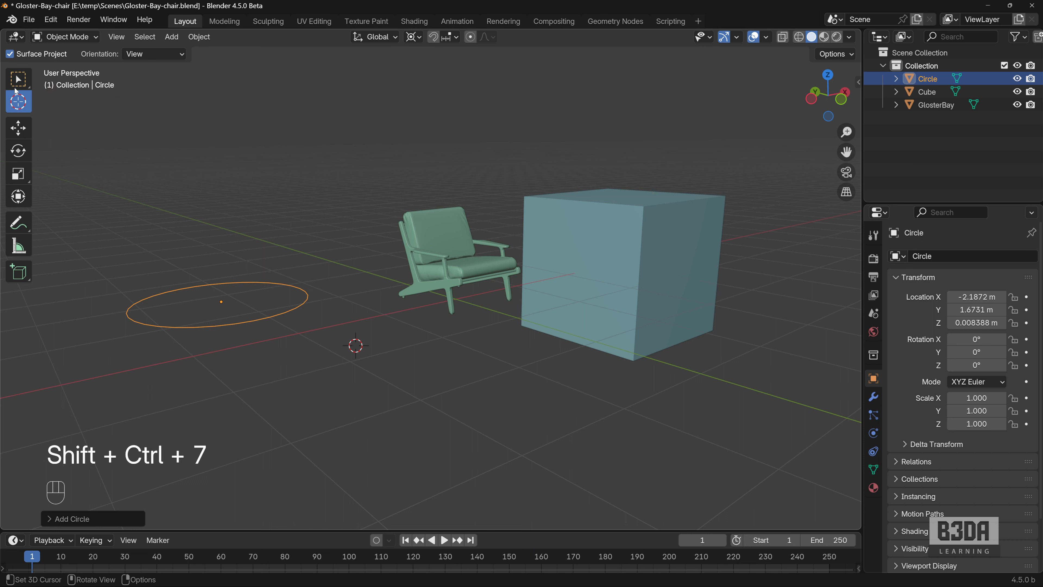
key(ctrl+shift+2)
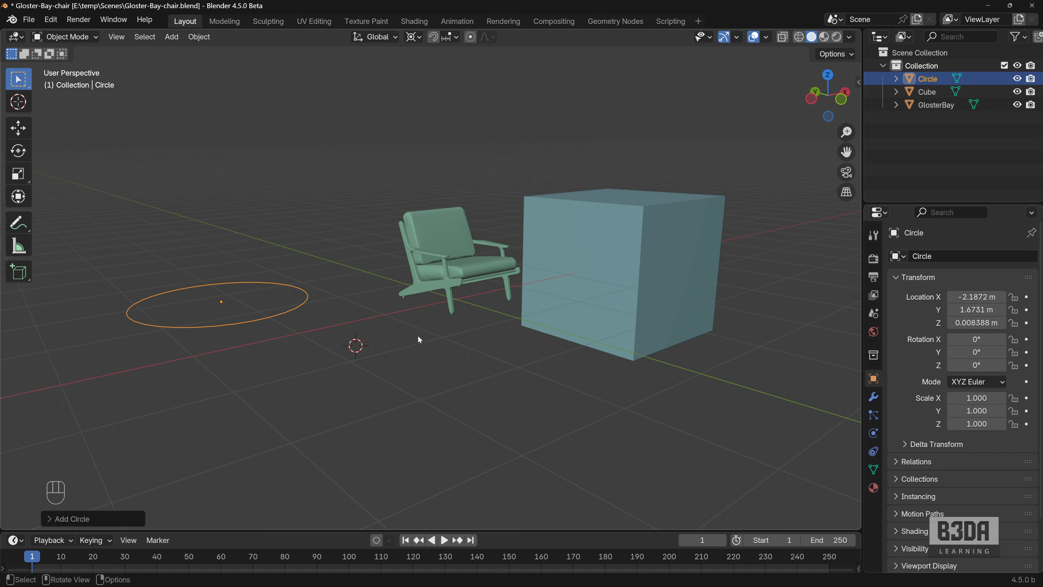
- Delete the circle from the scene
key(x)
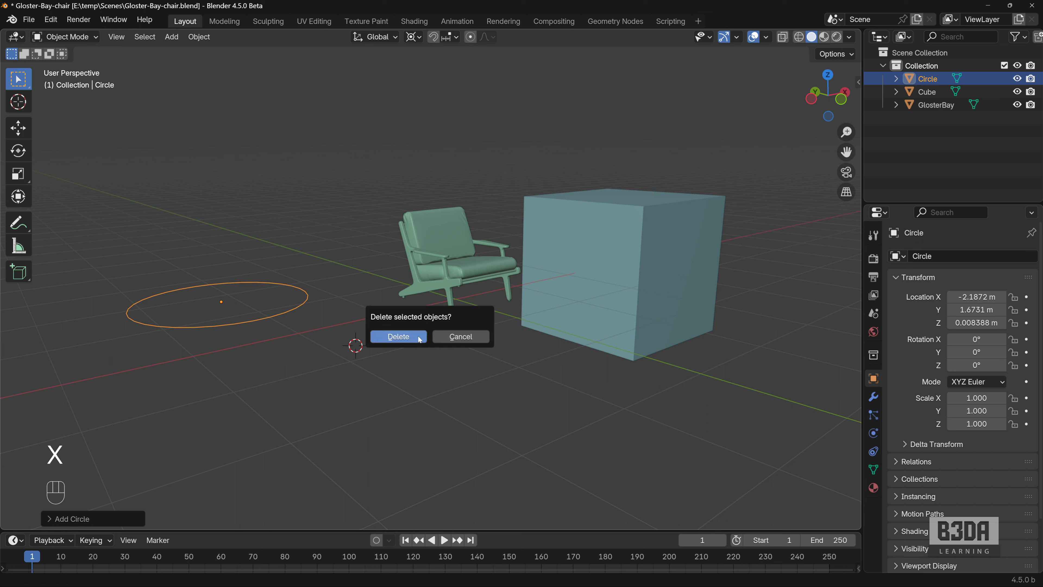
click(397, 337)
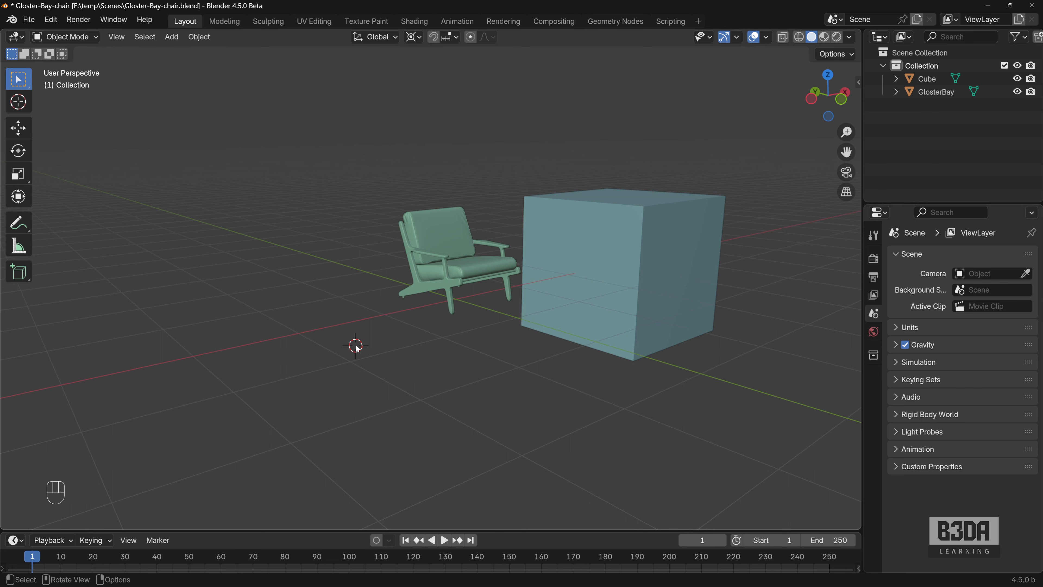
key(shift+s)
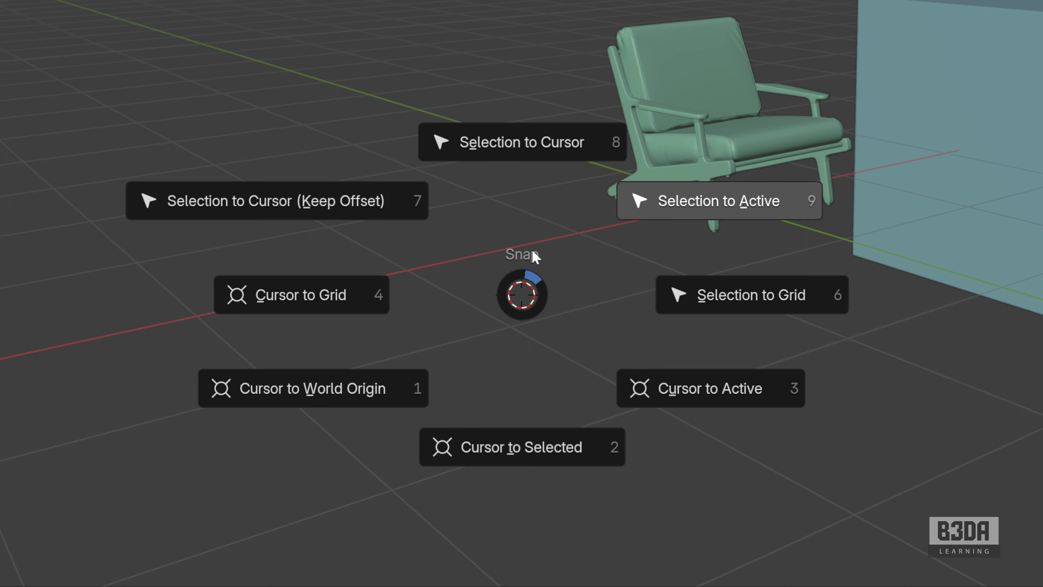
click(526, 144)
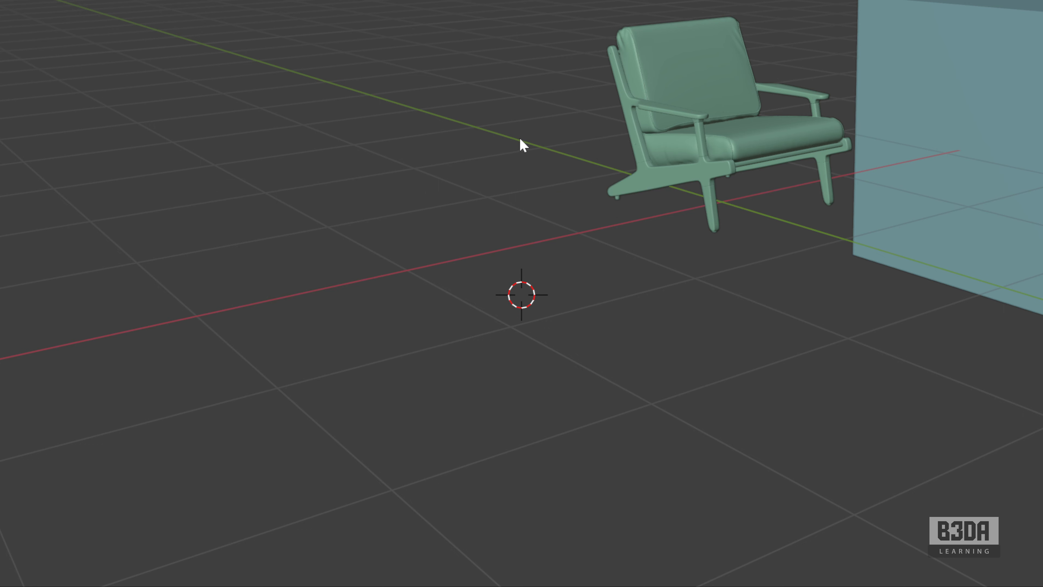
key(ctrl+alt+o)
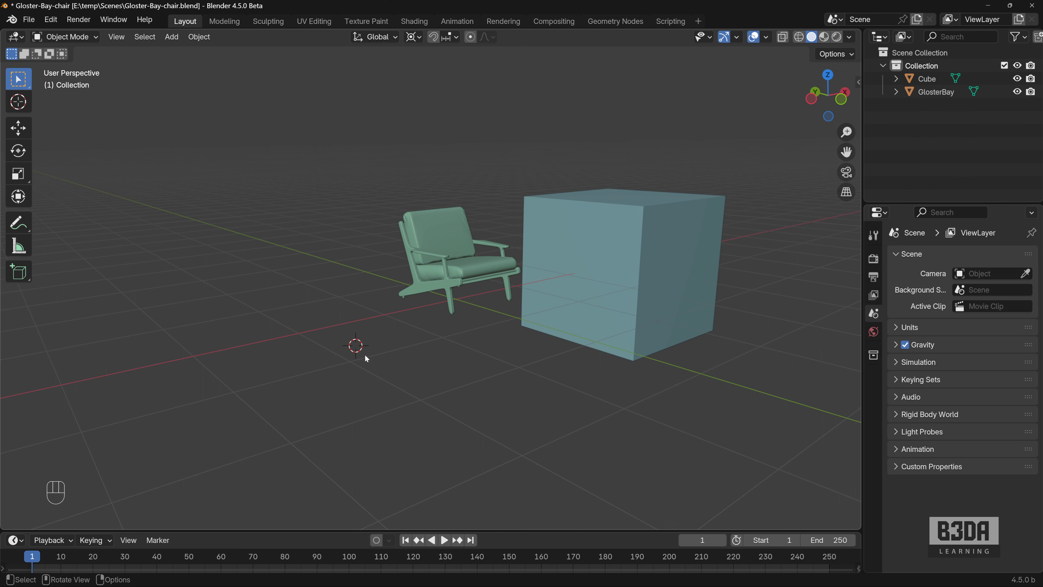
- Select the cube and snap the 3D cursor to its origin with Cursor to Selected
middle_drag(361, 347, 389, 362)
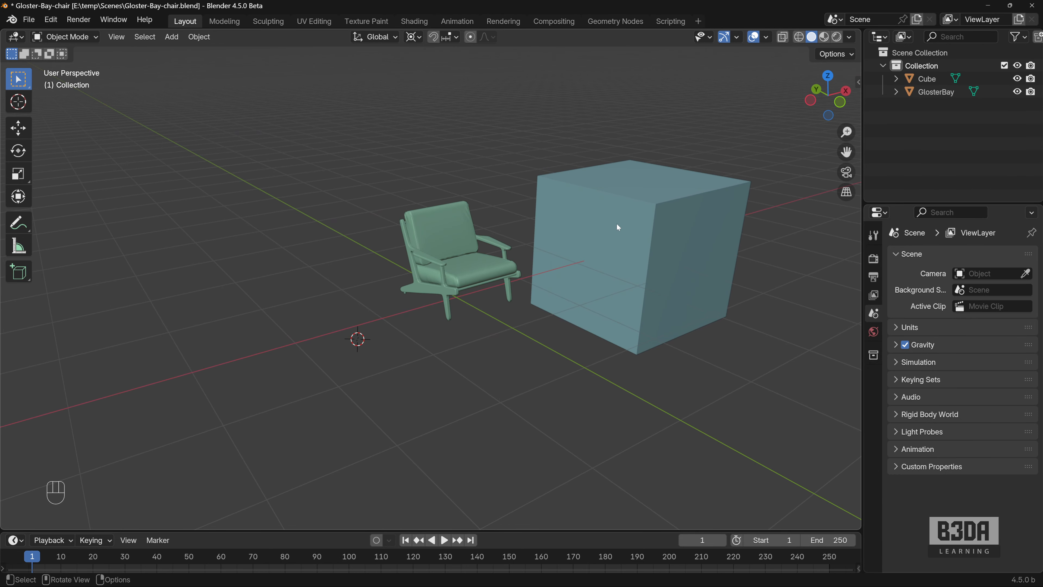
click(630, 244)
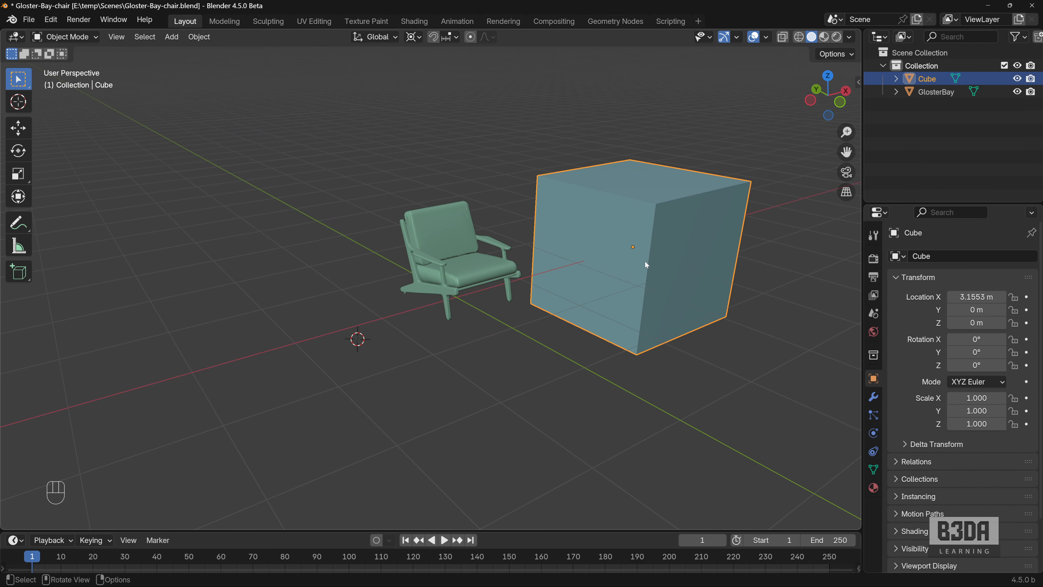
key(shift+s)
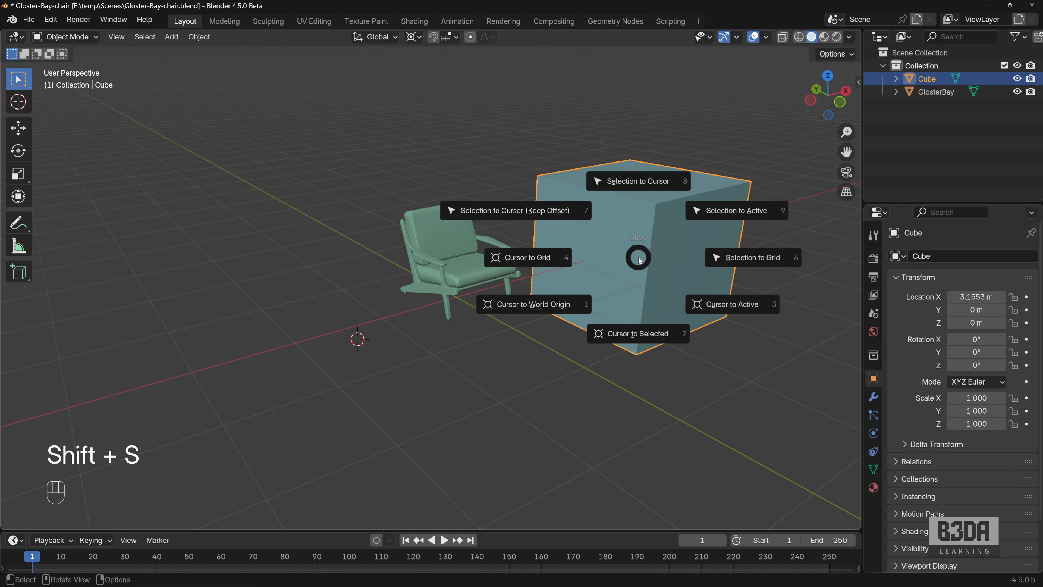
click(634, 333)
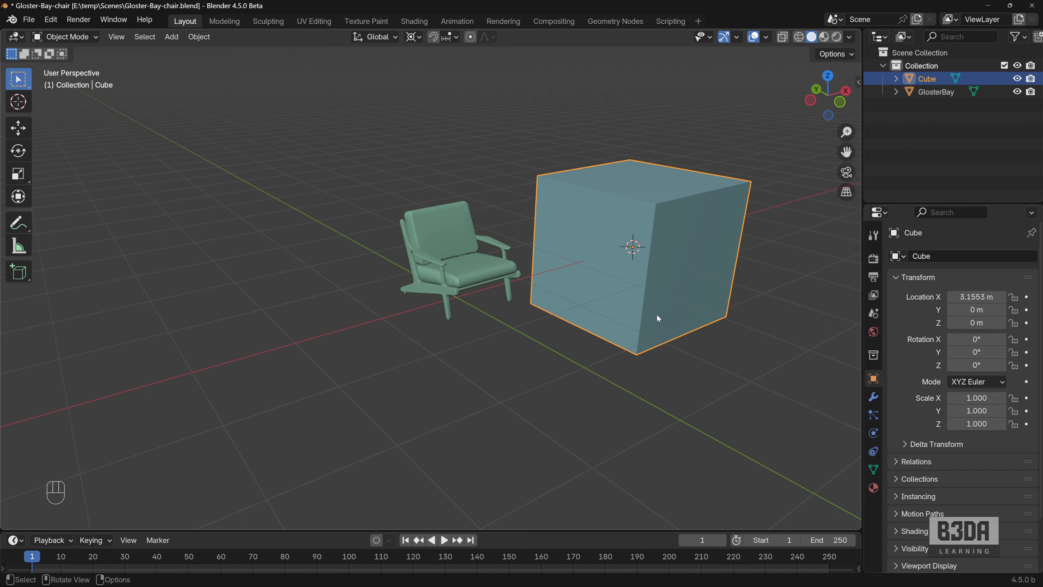
middle_drag(652, 312, 652, 299)
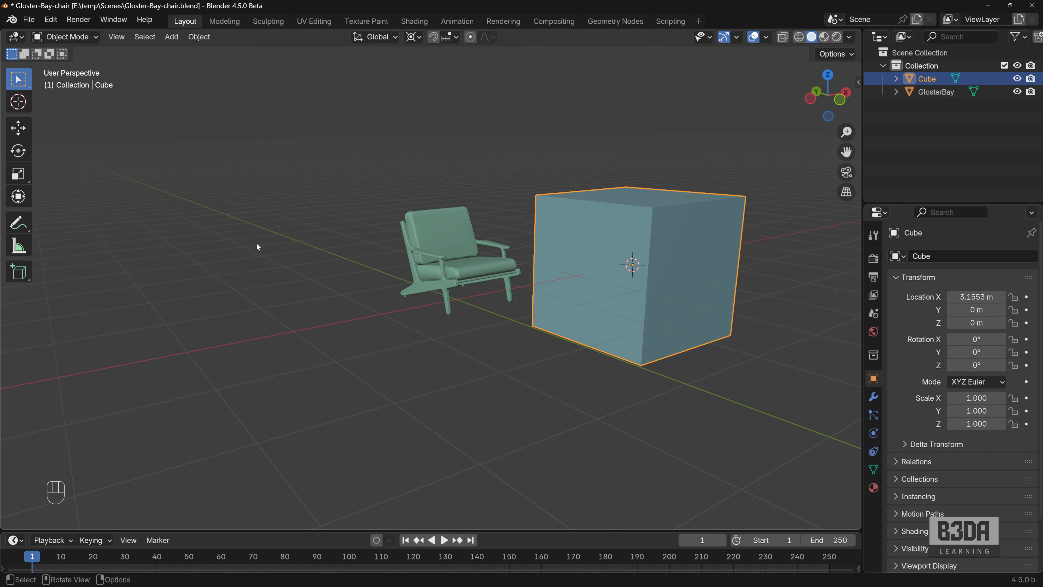
- Place the 3D cursor behind the chair at about X -1.54 m, Y 3.15 m, Z 0.24 m, and snap the chair to it
shift+right_click(244, 252)
click(471, 264)
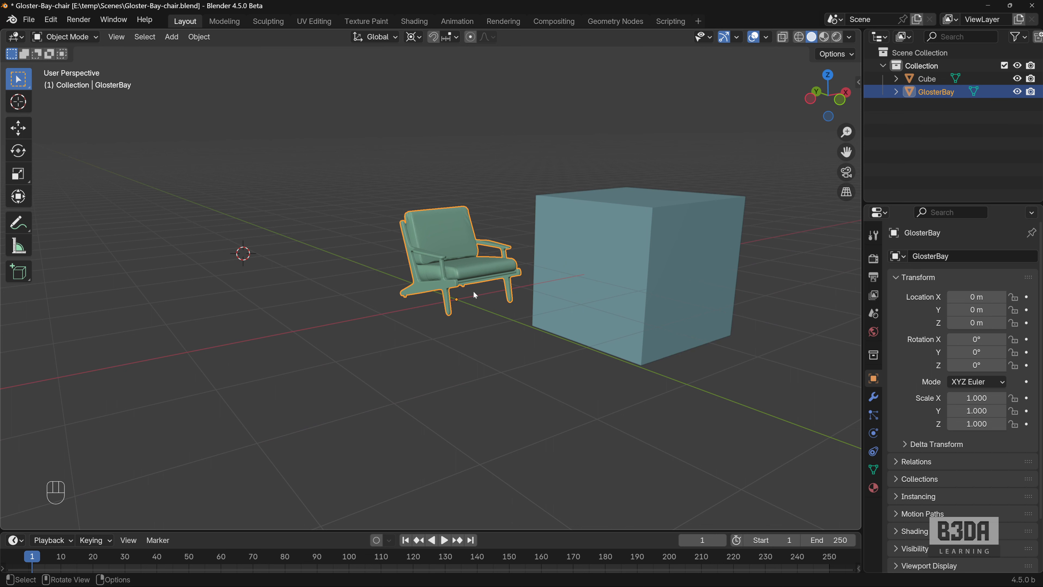
key(shift+s)
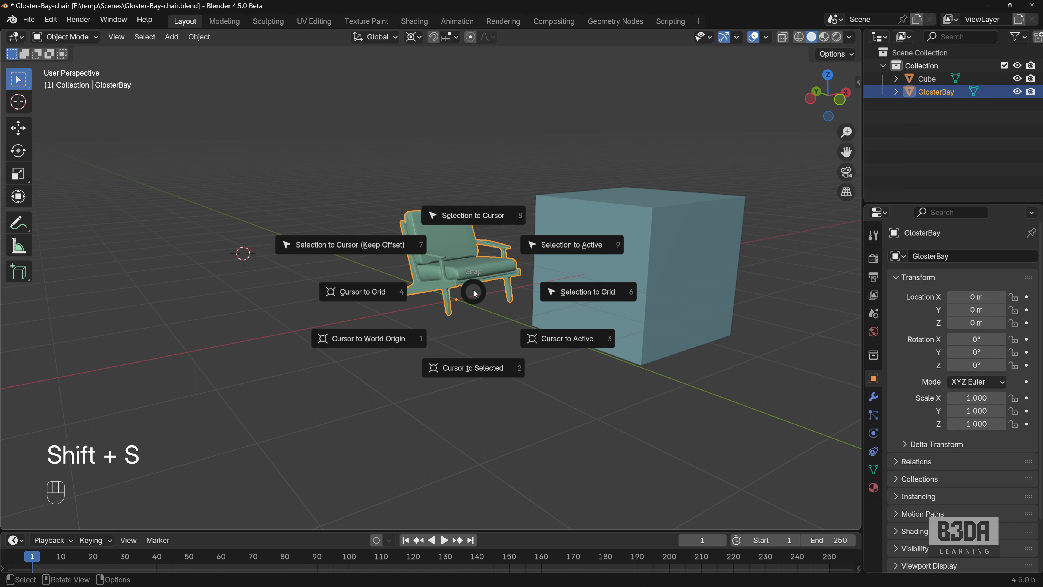
click(475, 217)
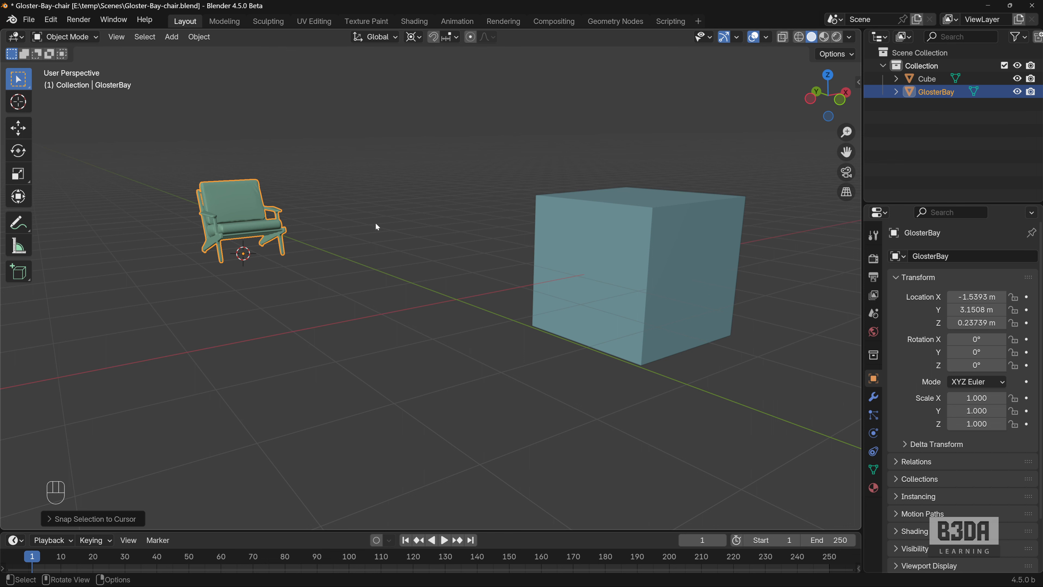
middle_drag(323, 269, 359, 282)
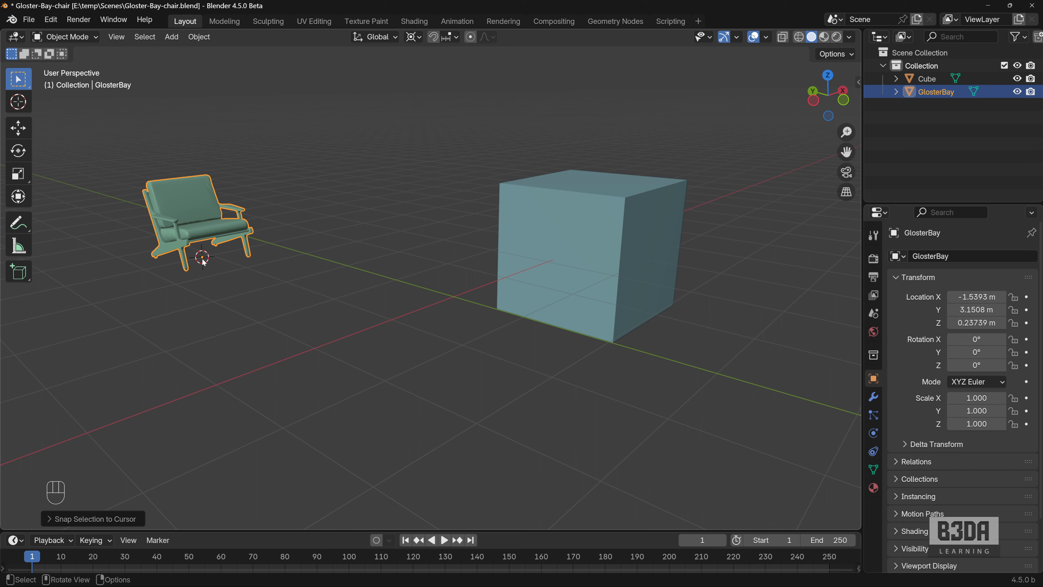
- Place the 3D cursor a short distance away from the chair's origin, on the side of its front legs
key(ctrl+alt+c)
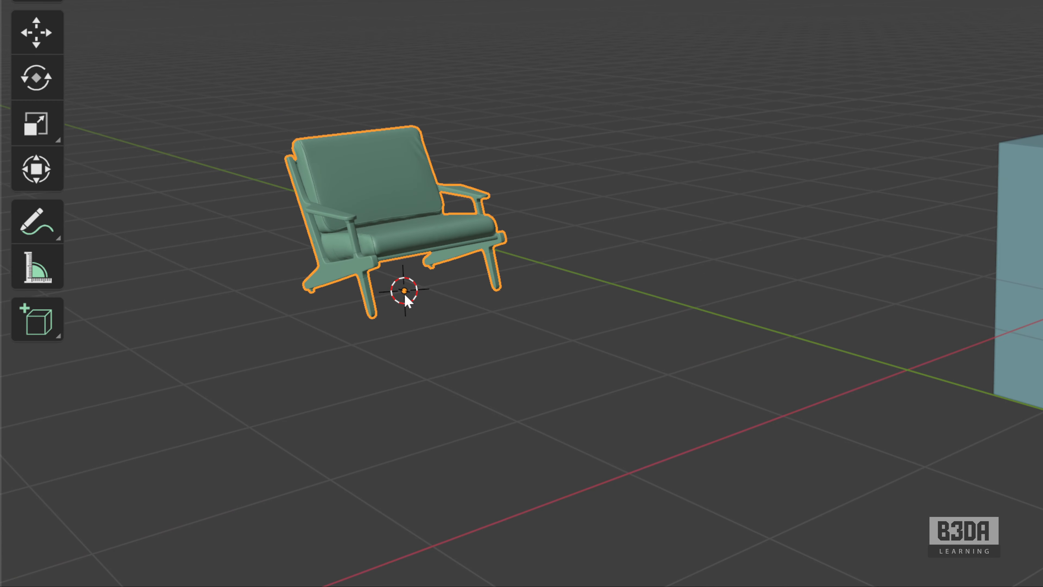
scroll(417, 290, up, 2)
shift+middle_drag(417, 290, 605, 364)
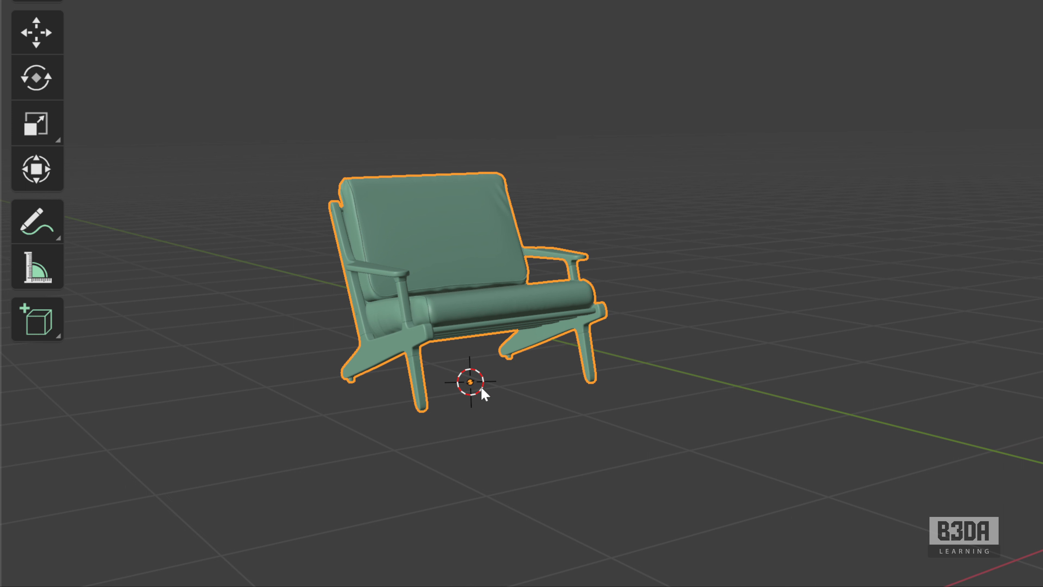
shift+right_drag(482, 393, 558, 422)
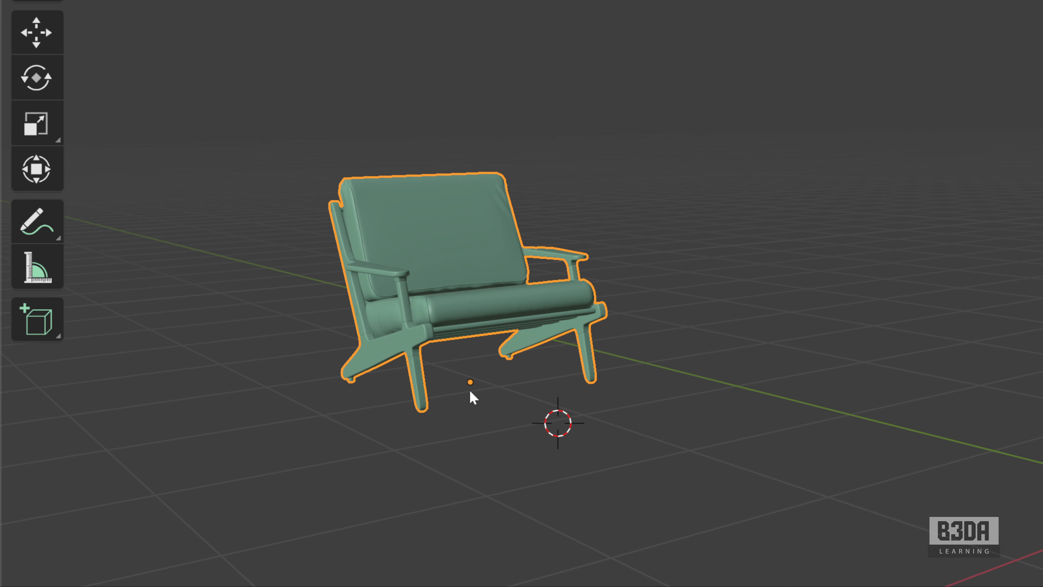
mouse_move(488, 363)
mouse_down()
mouse_move(463, 405)
mouse_move(452, 374)
mouse_move(487, 361)
mouse_up()
- Snap the 3D cursor to the selected chair's origin, and apply Selection to Cursor to the chair
key(shift+s)
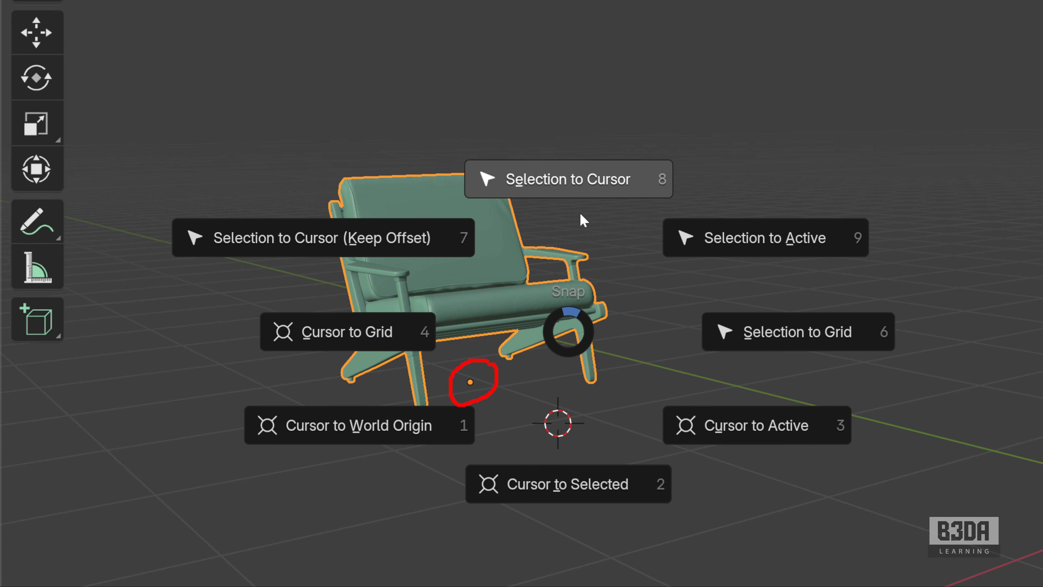
key(2)
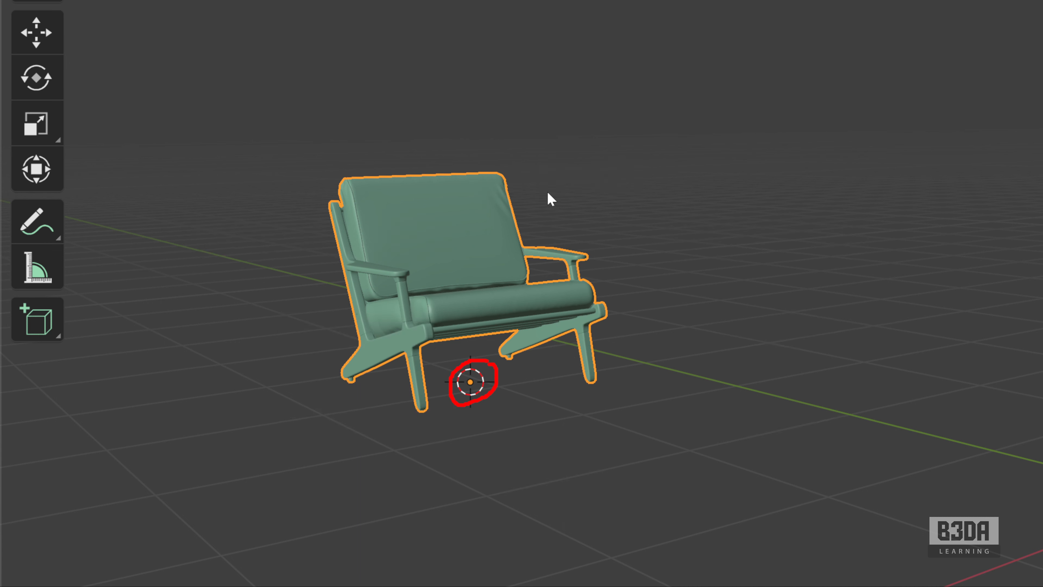
key(shift+s)
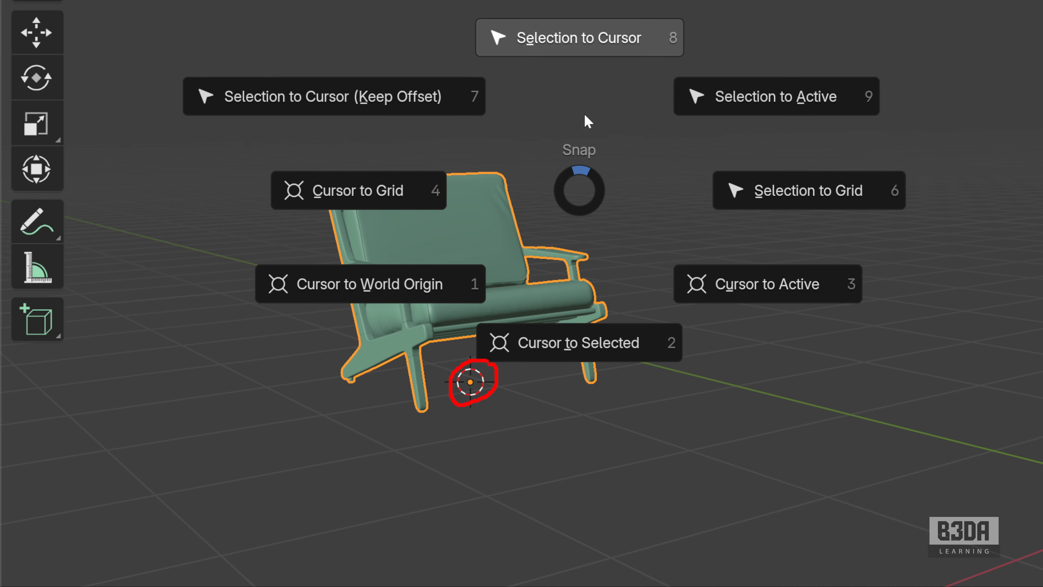
click(579, 39)
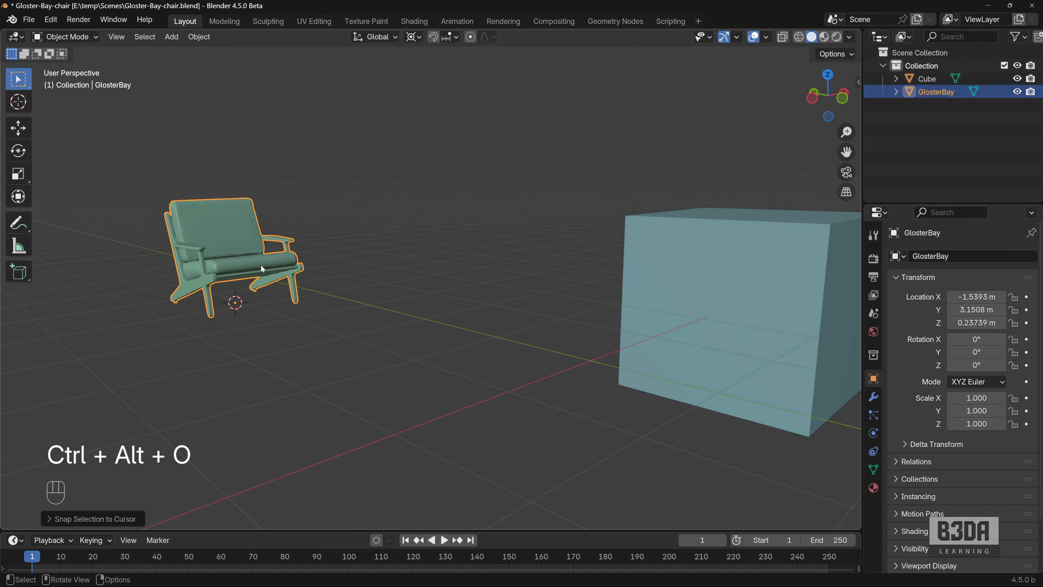
- Turn on snapping and set the snap targets to Vertex, Face and Edge Center
scroll(409, 286, down, 2)
shift+middle_drag(458, 236, 419, 189)
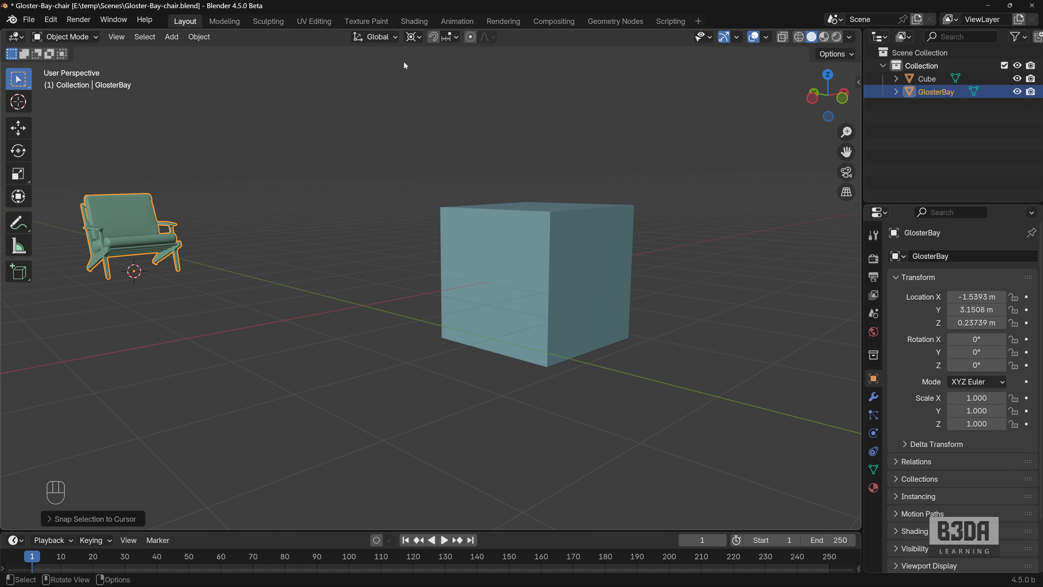
click(436, 39)
key(ctrl+alt+o)
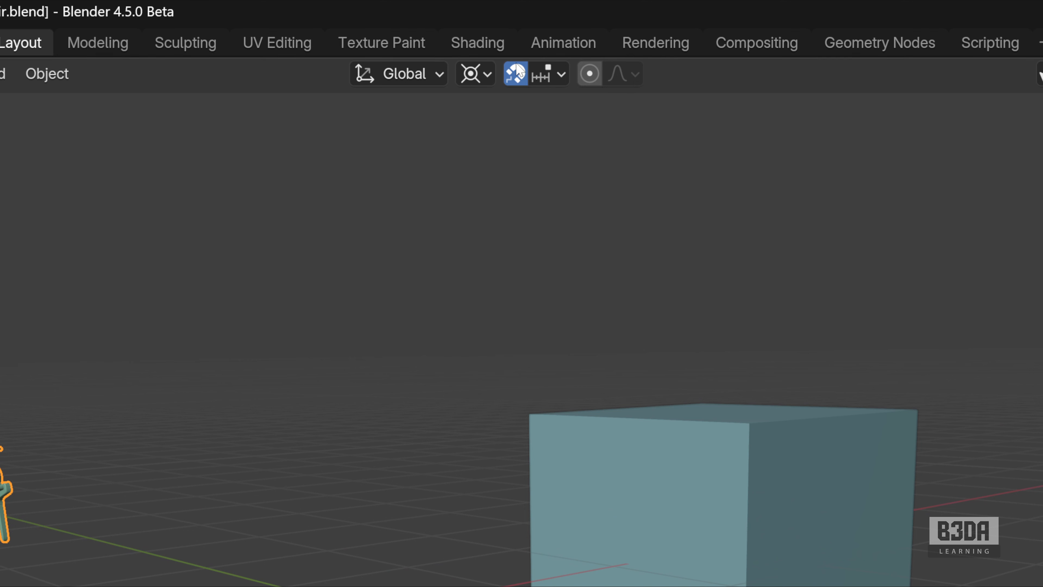
click(560, 75)
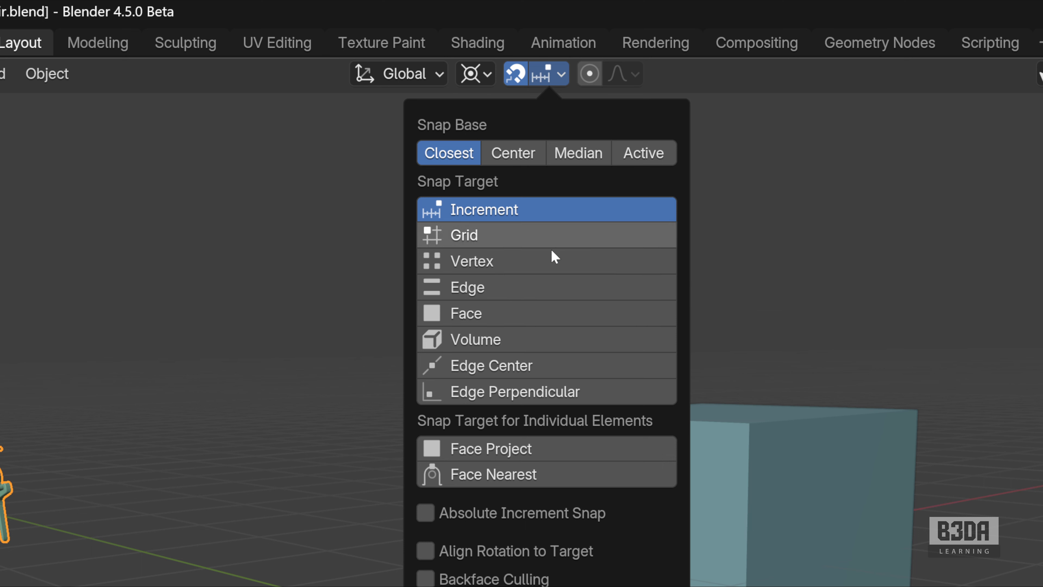
click(537, 263)
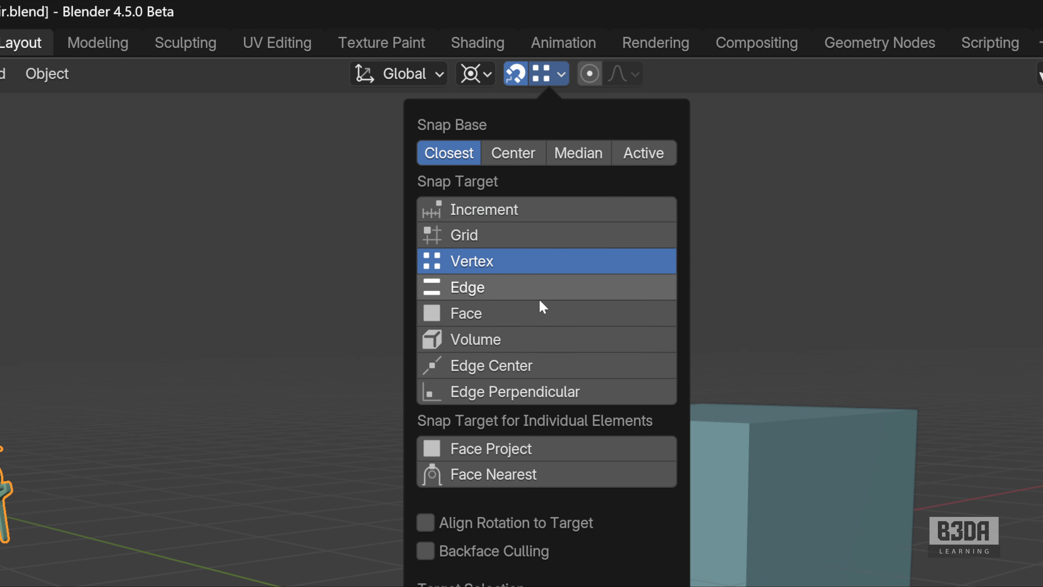
shift+click(537, 312)
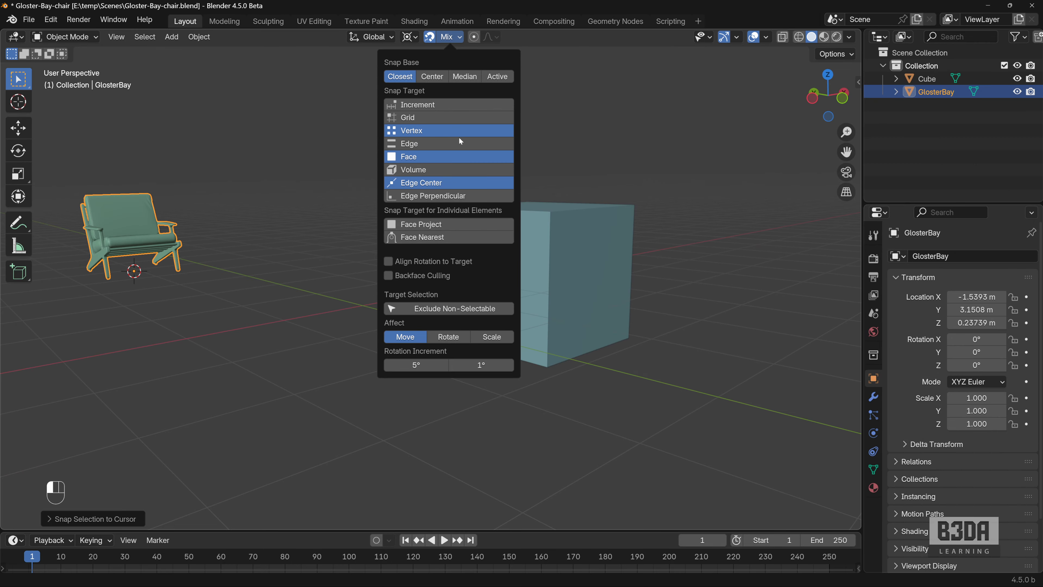
click(458, 37)
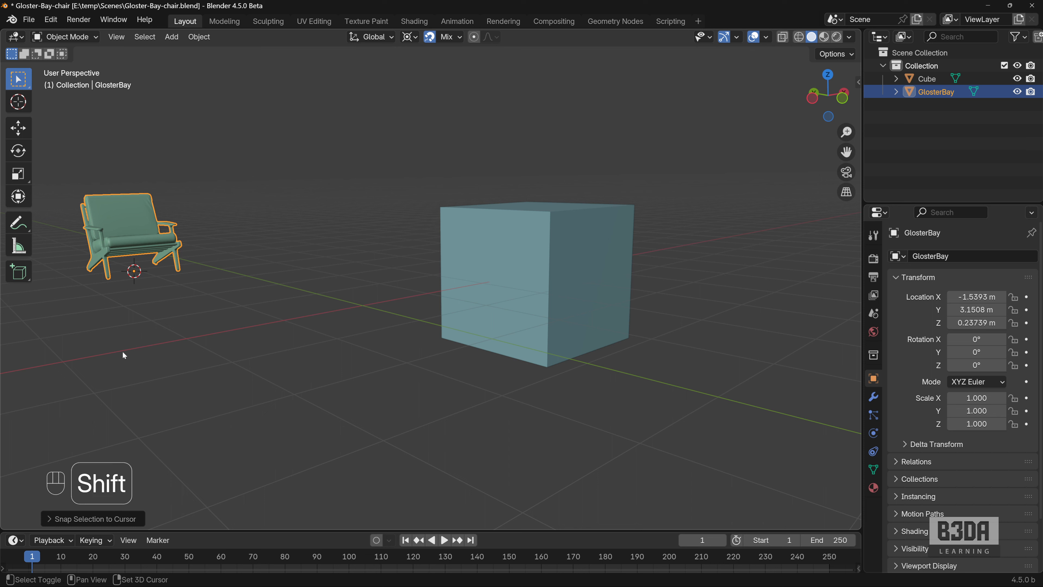
- Move the 3D cursor with snapping from a lower corner of the cube to its top face, at about X 3.24 m, Y 0.07 m, Z 1 m
shift+right_drag(138, 272, 443, 342)
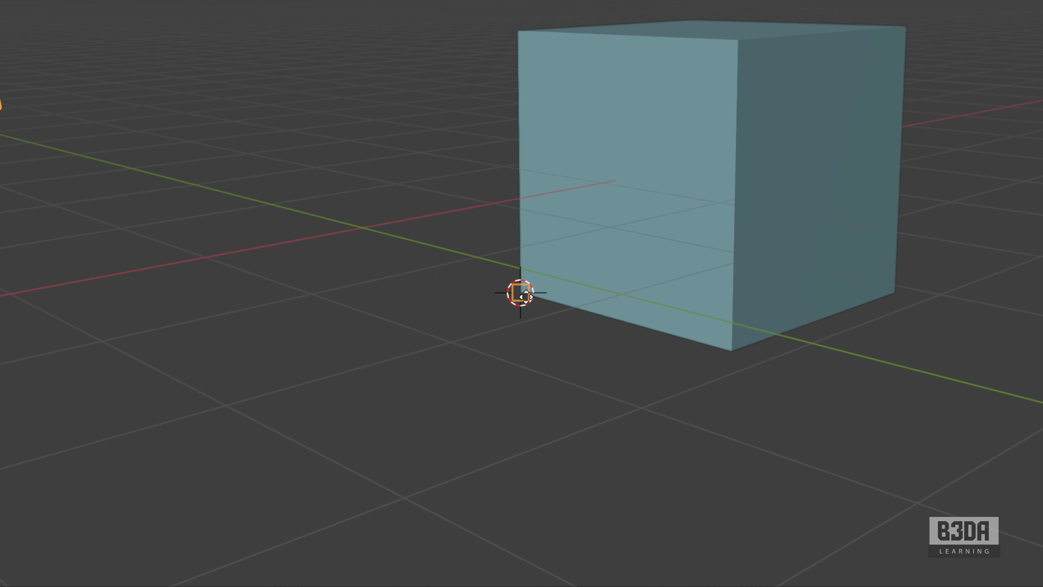
shift+right_drag(529, 298, 626, 168)
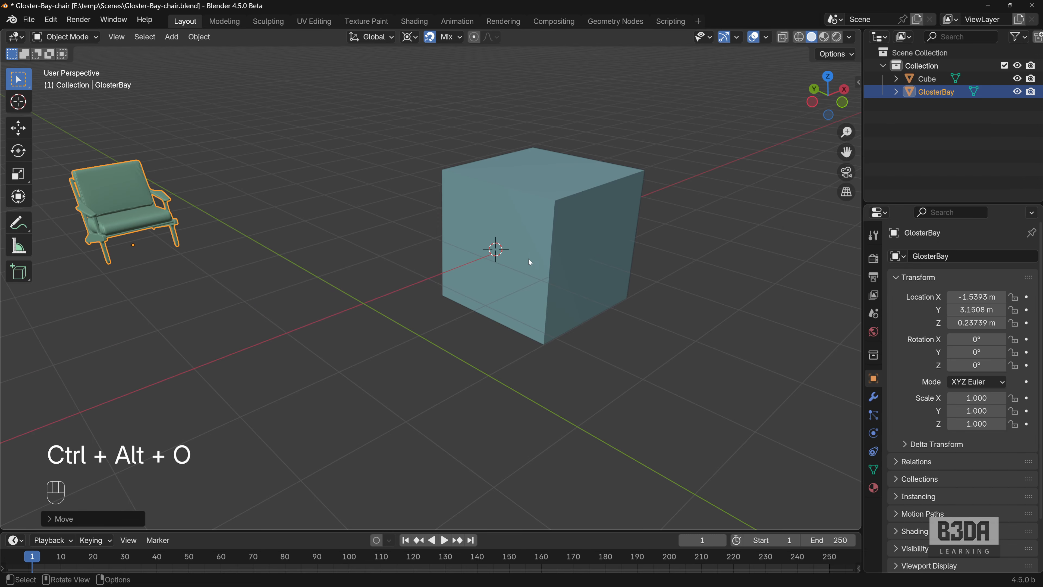
shift+right_drag(534, 197, 542, 167)
middle_drag(605, 245, 435, 307)
scroll(538, 313, down, 3)
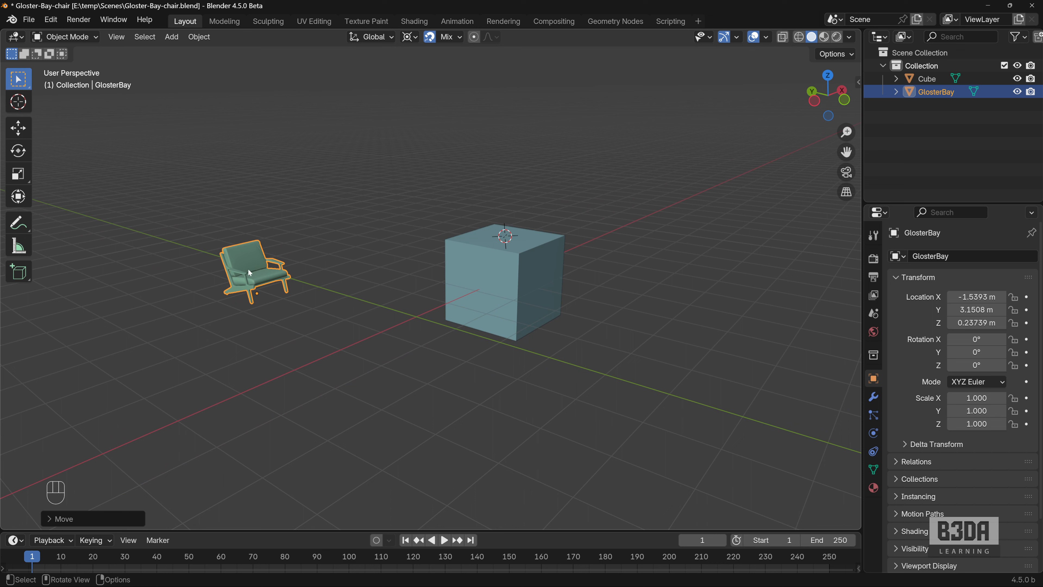
- Apply Selection to Cursor to the chair to place it on the cube's top face
key(shift+s)
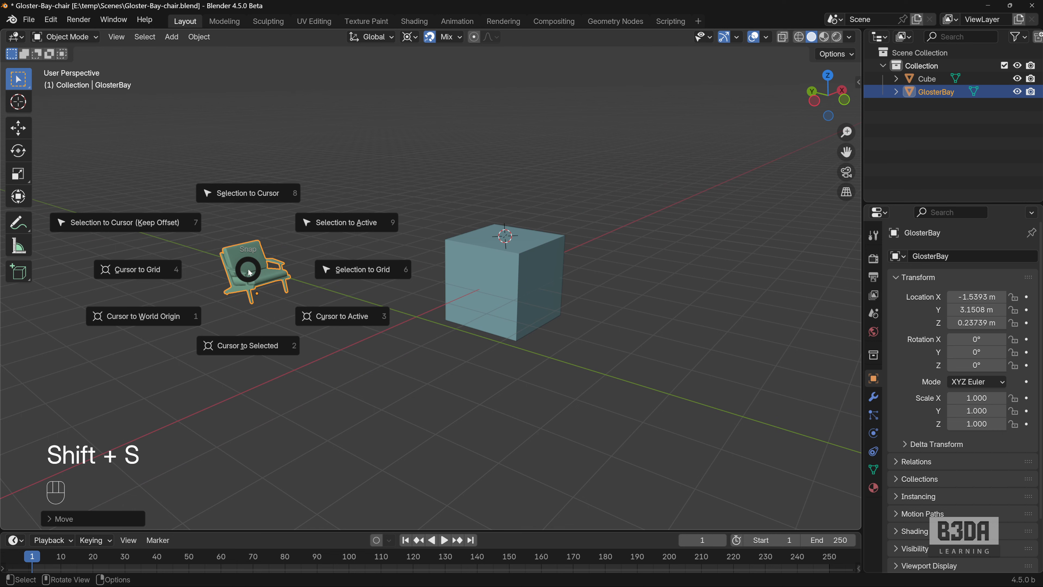
click(256, 193)
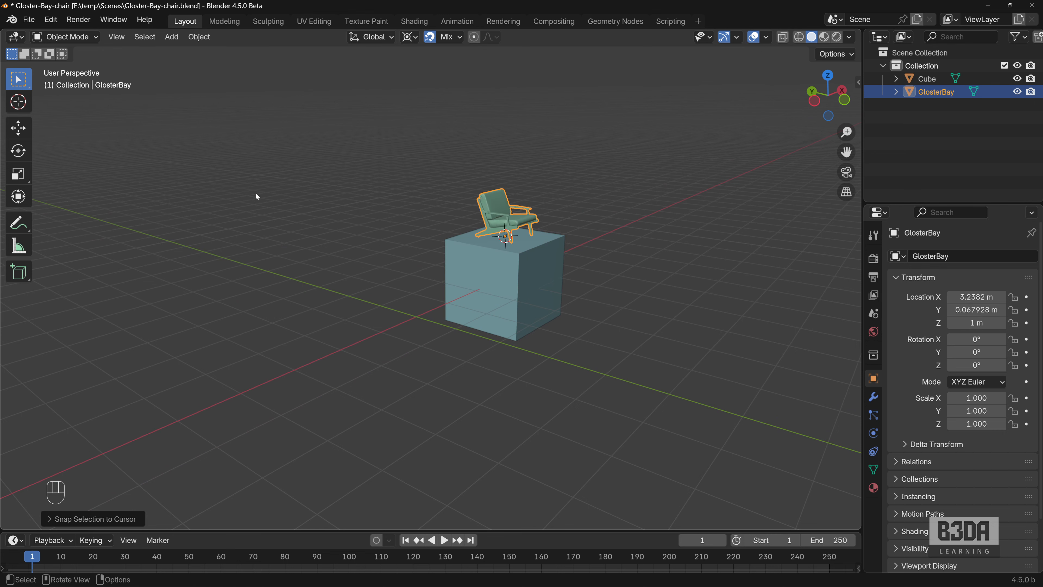
middle_drag(566, 283, 551, 308)
scroll(416, 294, up, 5)
middle_drag(564, 306, 484, 303)
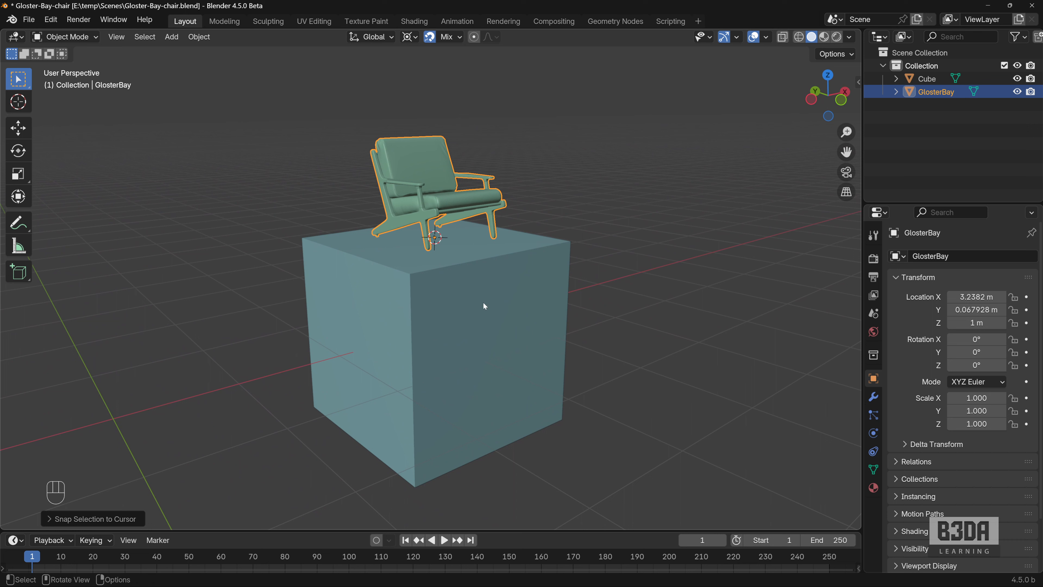
shift+middle_drag(460, 301, 488, 298)
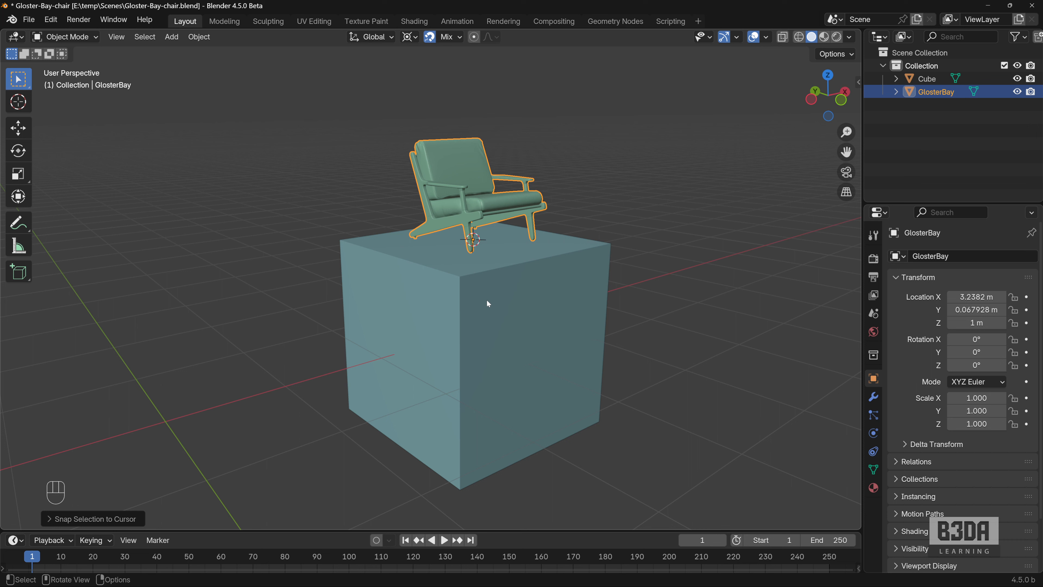
- Set the transform pivot point to 3D Cursor and snap the cursor to the cube's top corner behind the chair
key(shift+ctrl+a)
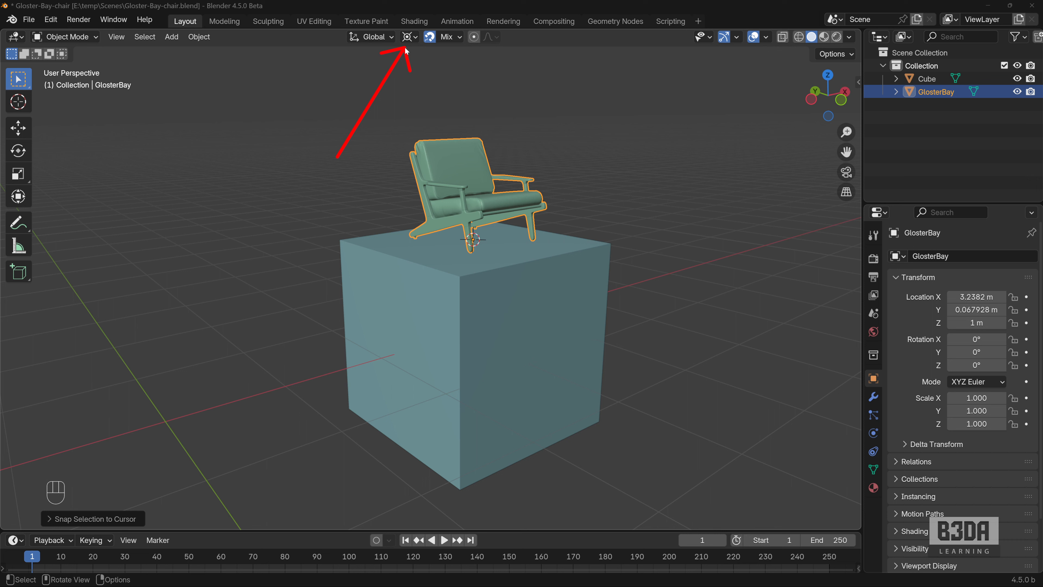
click(409, 36)
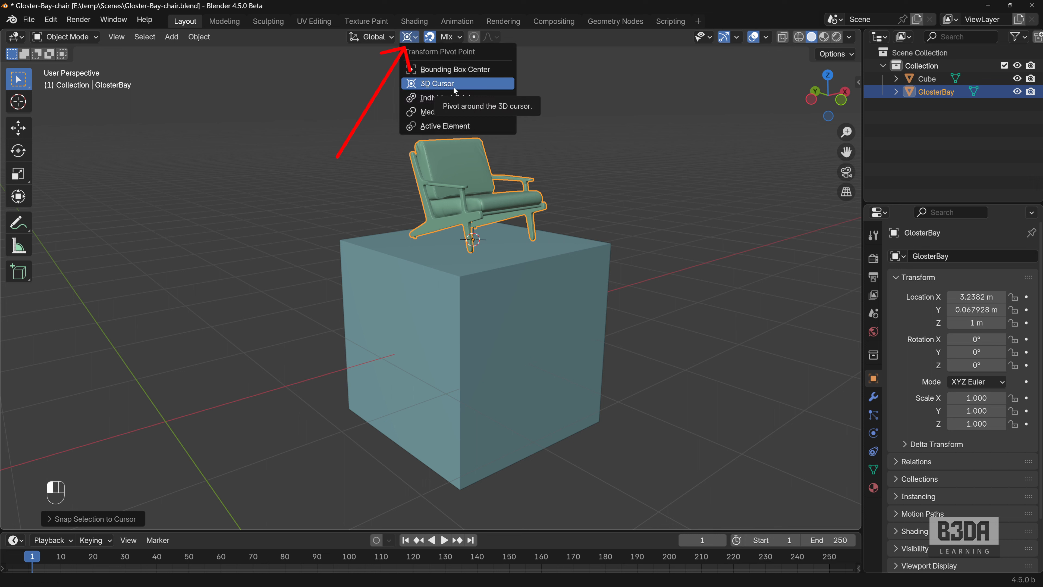
click(468, 83)
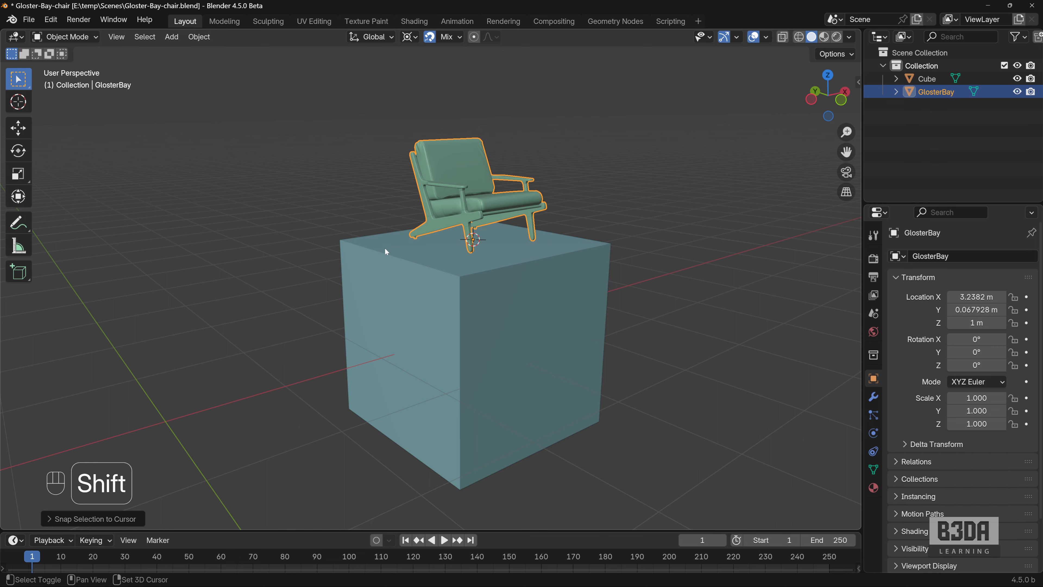
shift+right_drag(382, 246, 327, 291)
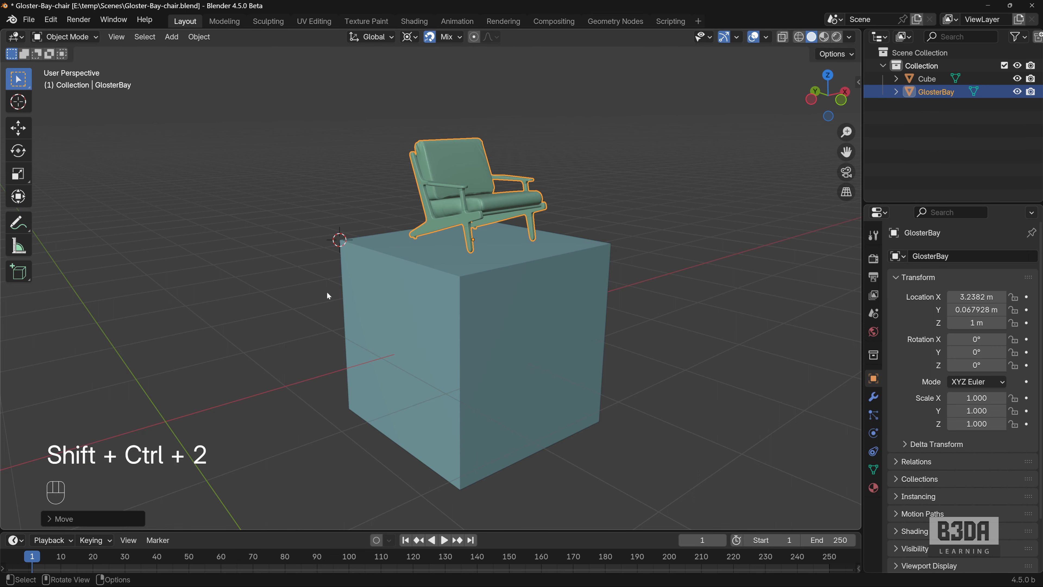
middle_drag(327, 275, 379, 280)
scroll(341, 300, down, 2)
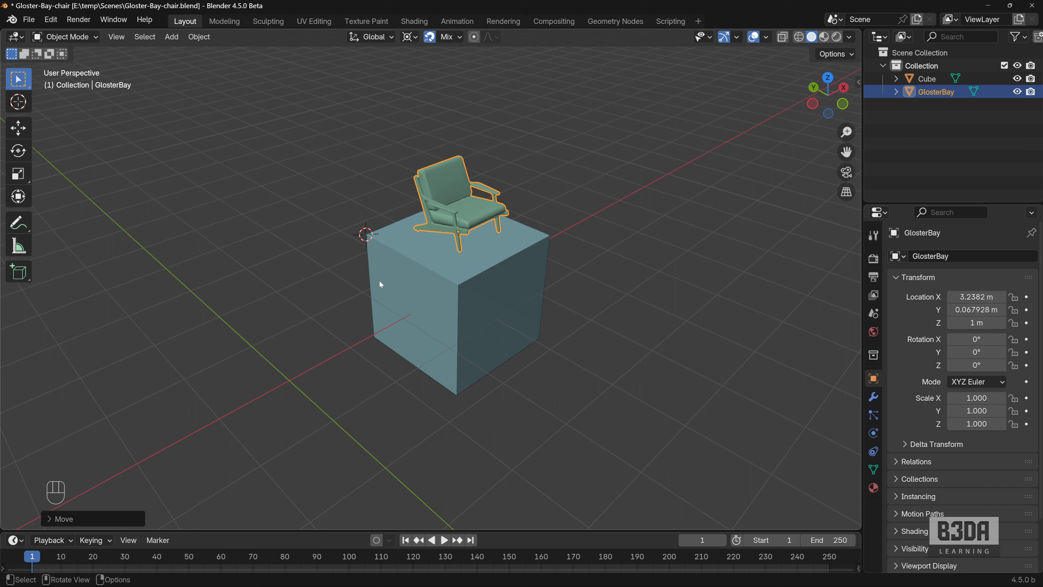
- Try rotating the chair around the 3D cursor along the global Z axis, and cancel the rotation
key(r)
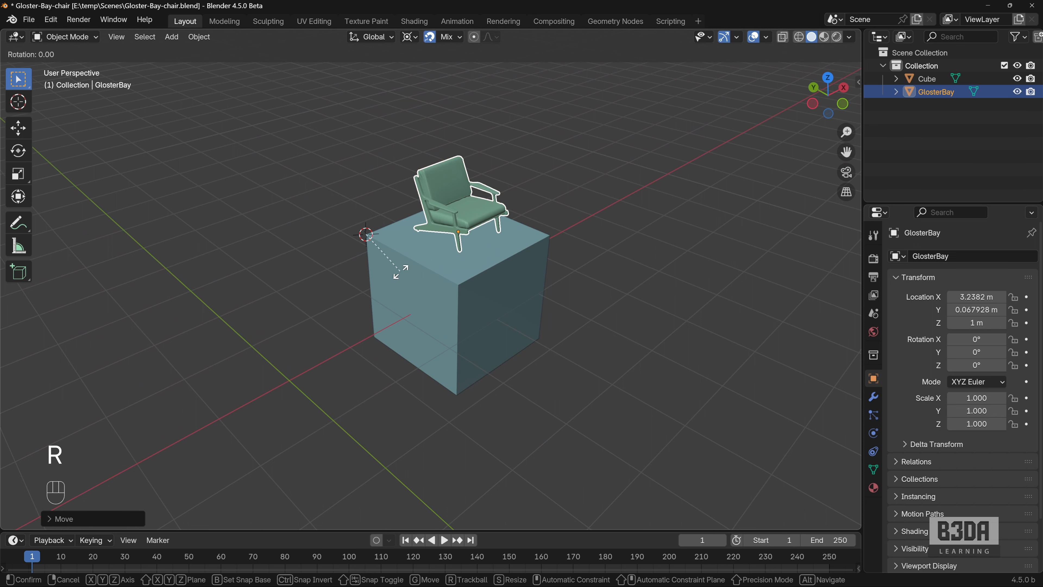
key(z)
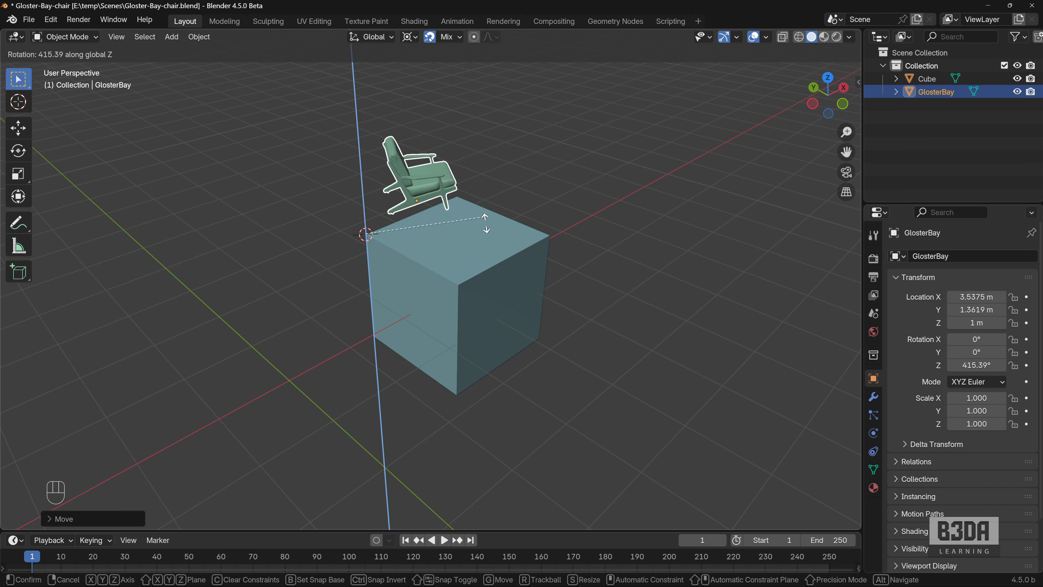
key(Escape)
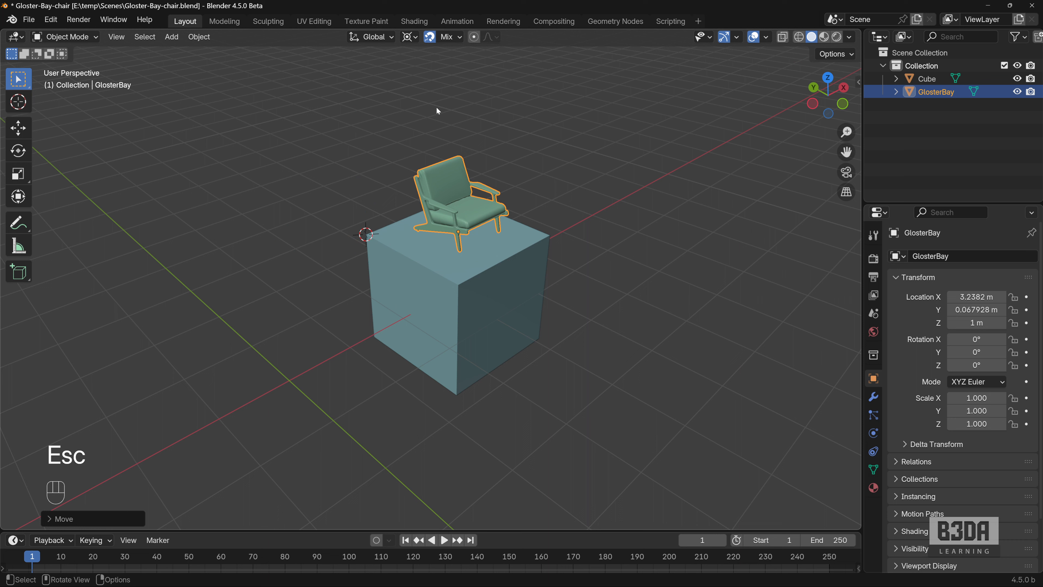
- Set the transform pivot point to Median Point and try rotating the chair along the global Z axis, cancelling the rotation
click(413, 37)
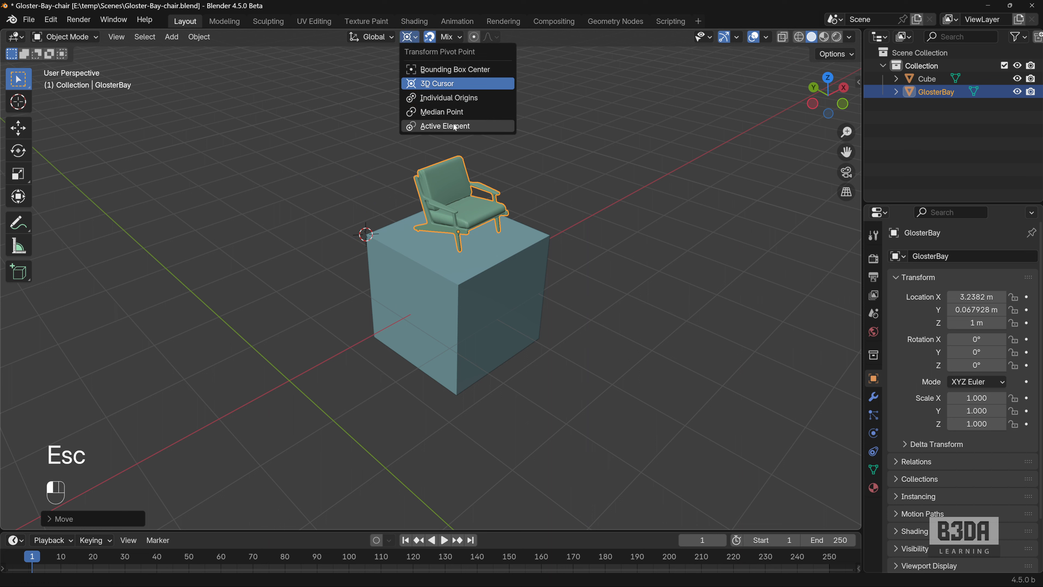
click(449, 112)
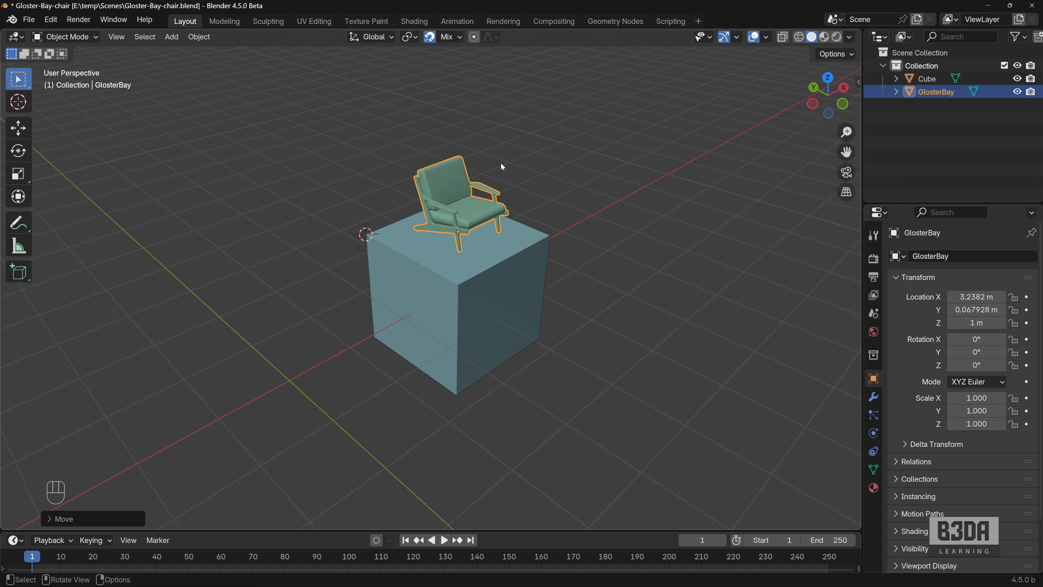
key(r)
key(z)
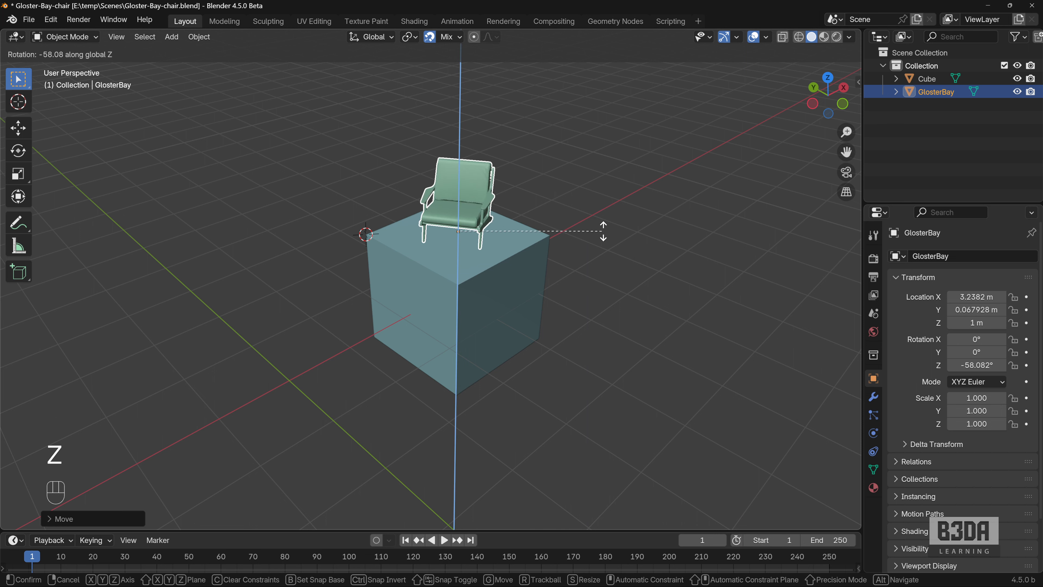
key(Escape)
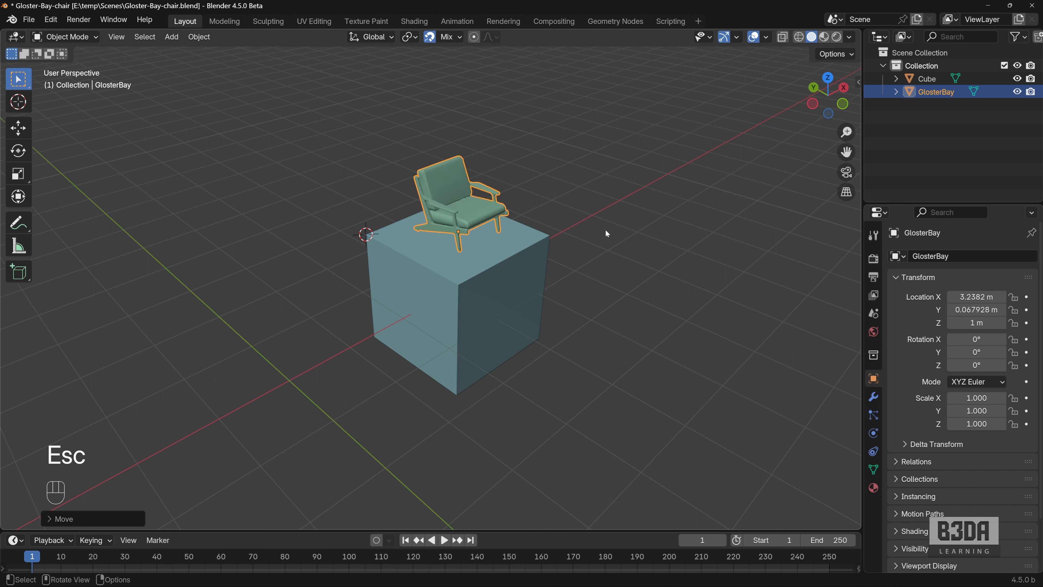